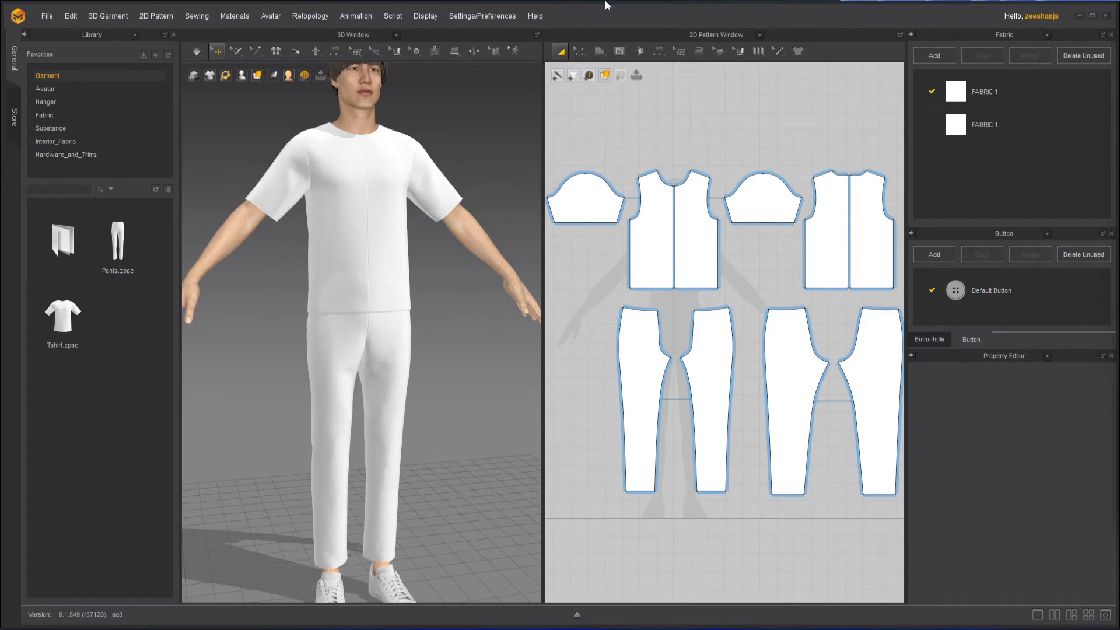
Zoom in on the avatar's shoulder and activate the Create Topology tool.
{"action": "scroll", "coordinate": [377, 321], "scroll_direction": "up", "scroll_amount": 5}
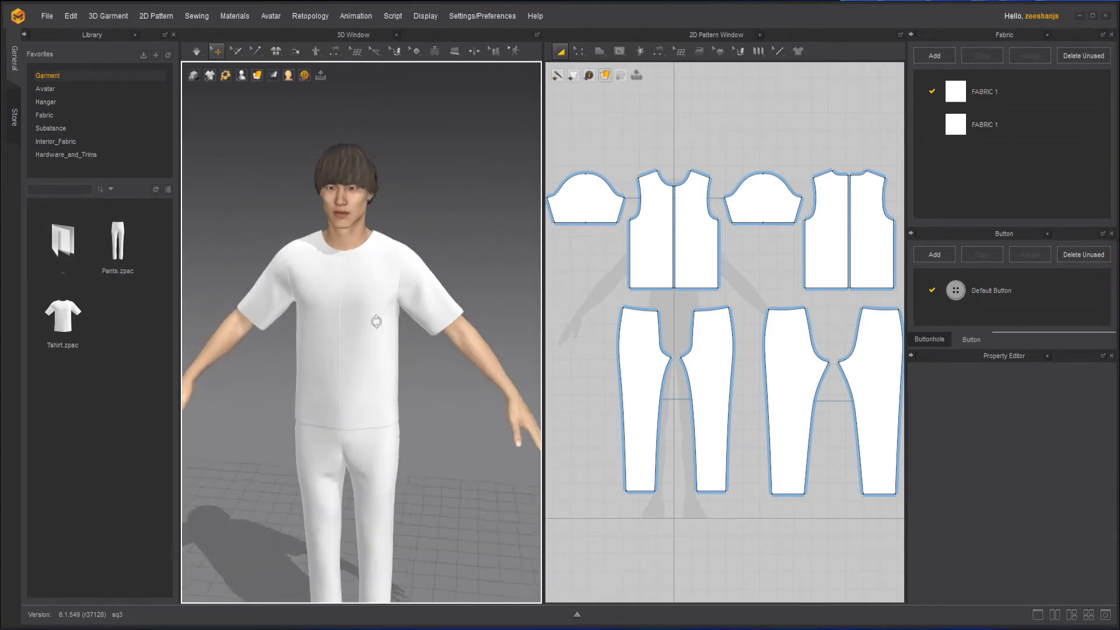
{"action": "scroll", "coordinate": [441, 311], "scroll_direction": "up", "scroll_amount": 6}
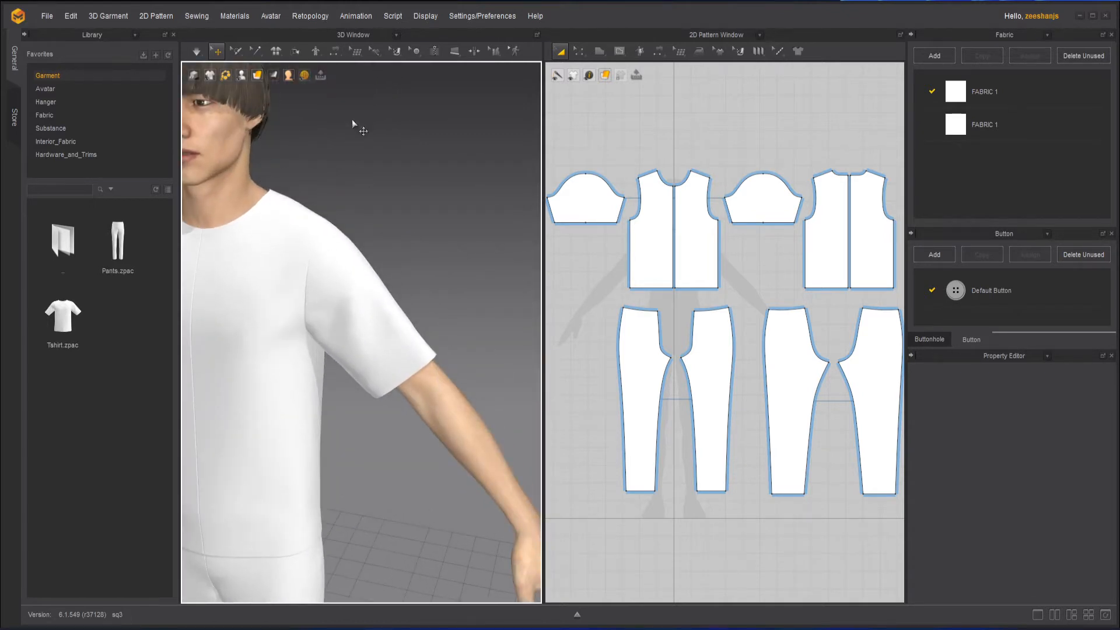
{"action": "left_click", "coordinate": [354, 54]}
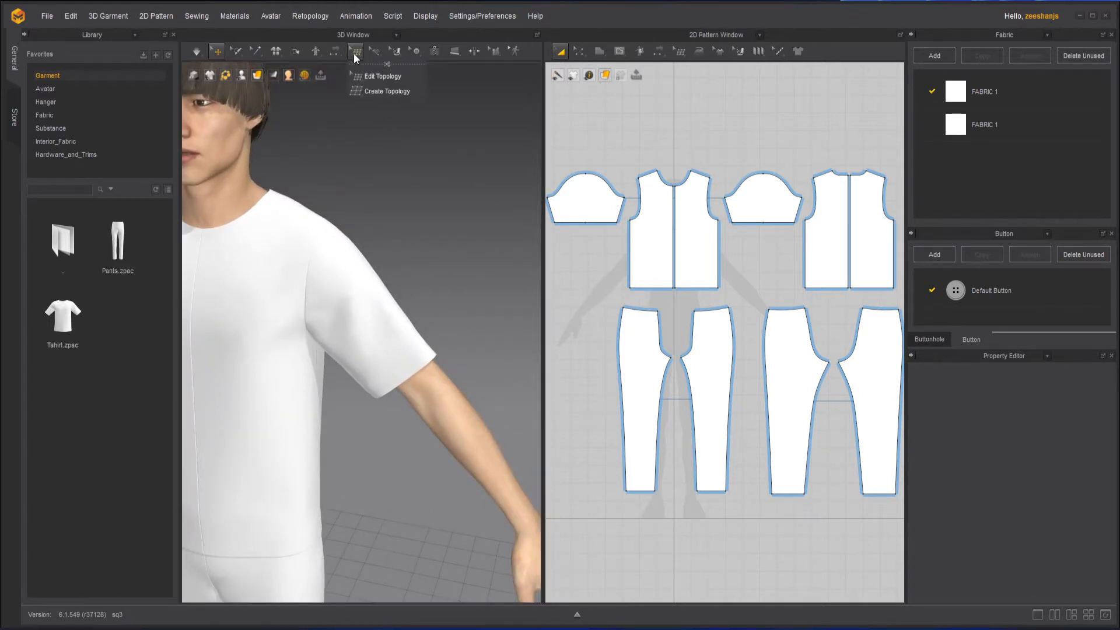
{"action": "left_click", "coordinate": [376, 90]}
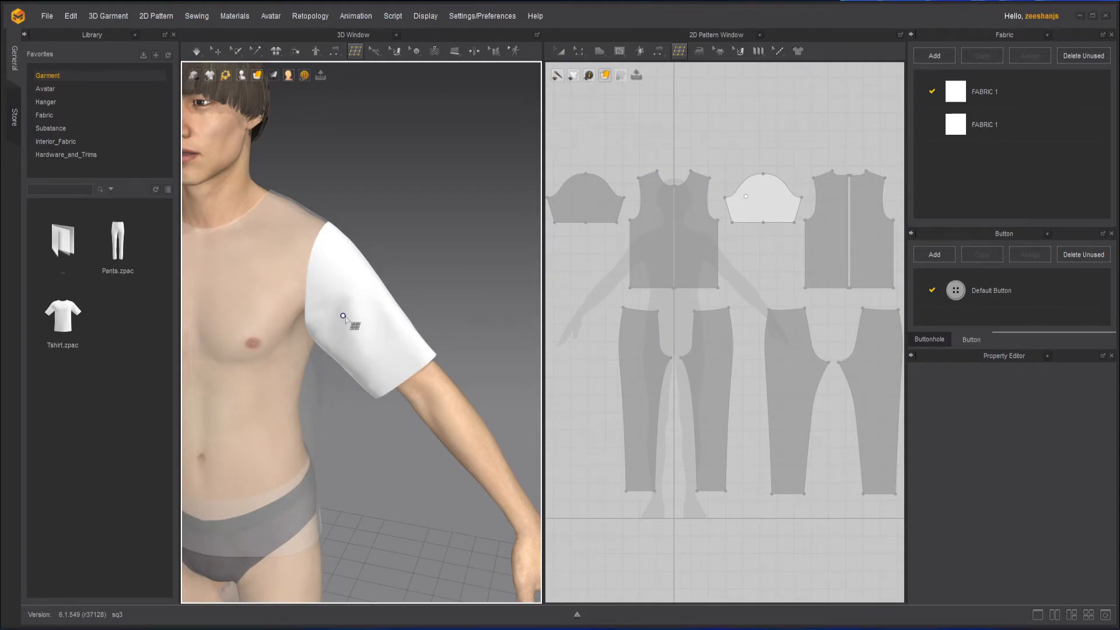
Draw the first quad topology face at the sleeve cap's left underarm edge in the pattern view.
{"action": "right_click_drag", "start_coordinate": [337, 311], "coordinate": [340, 337]}
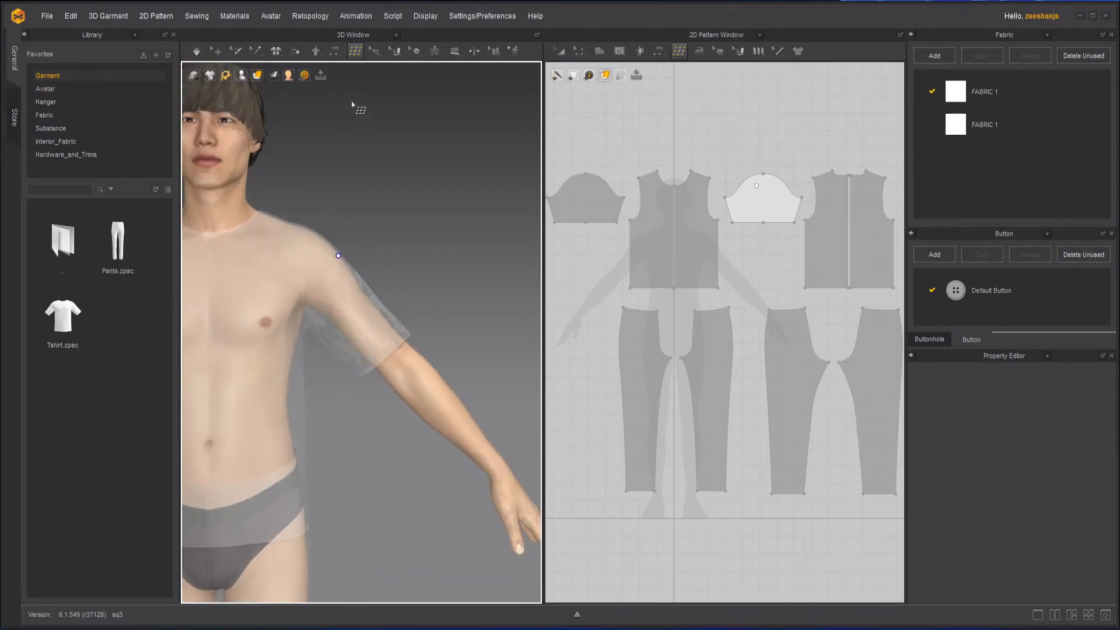
{"action": "scroll", "coordinate": [764, 209], "scroll_direction": "up", "scroll_amount": 4}
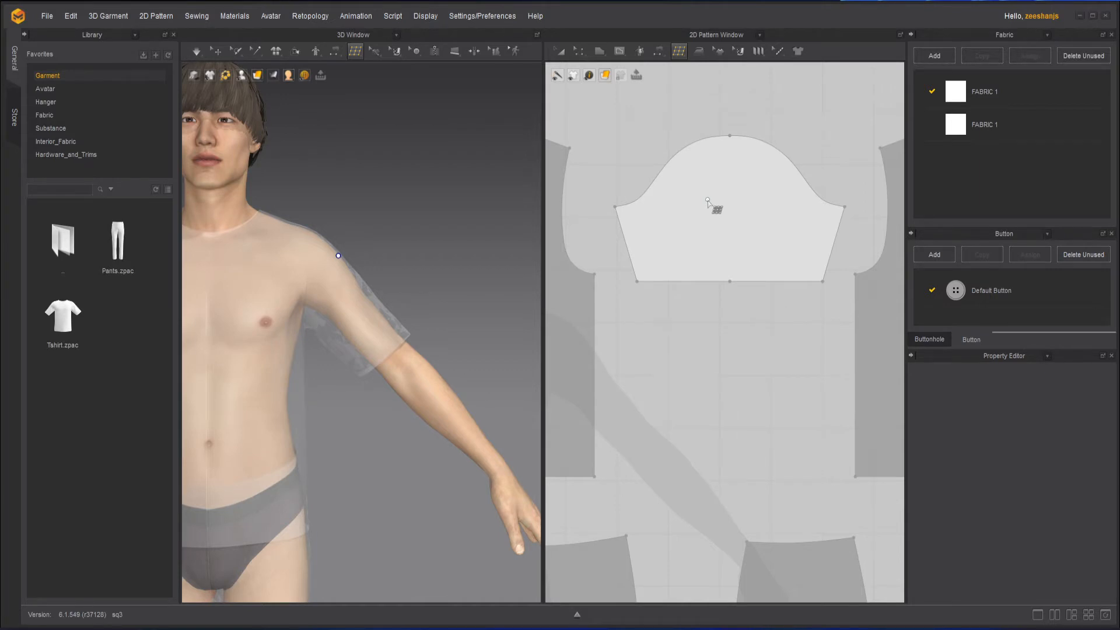
{"action": "scroll", "coordinate": [708, 200], "scroll_direction": "up", "scroll_amount": 1}
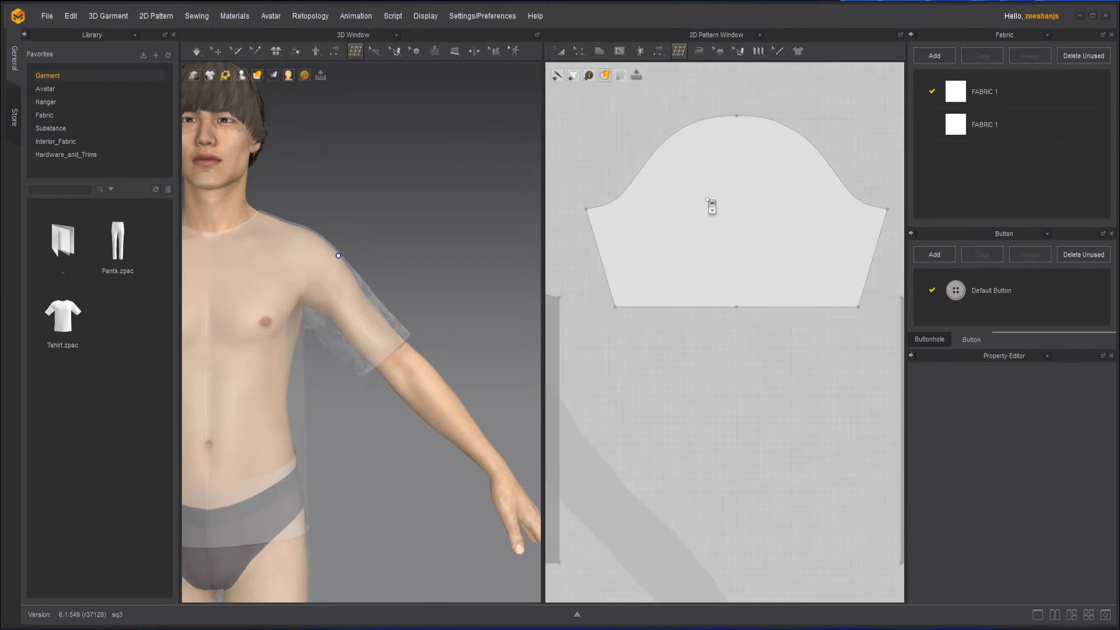
{"action": "left_click", "coordinate": [587, 210]}
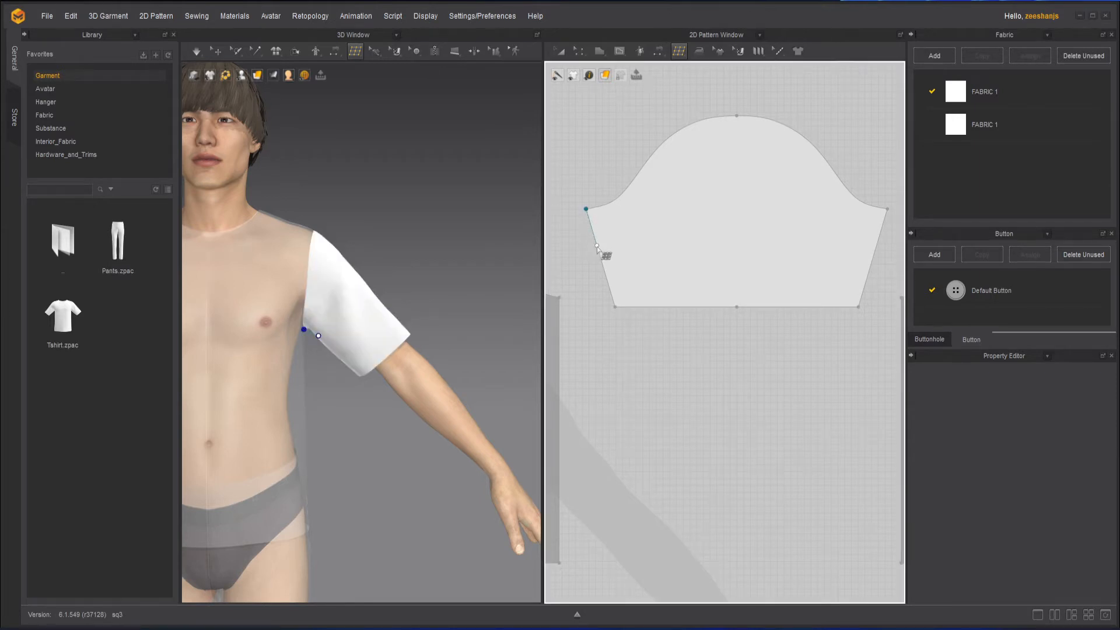
{"action": "left_click", "coordinate": [598, 250]}
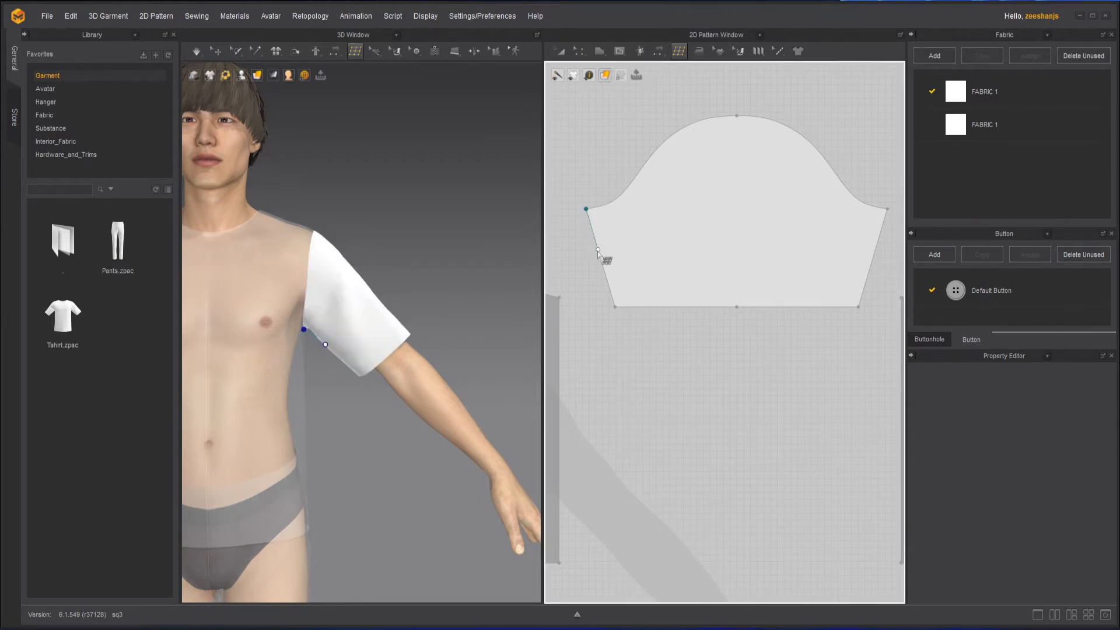
{"action": "left_click", "coordinate": [640, 236]}
{"action": "left_click", "coordinate": [622, 192]}
{"action": "left_click", "coordinate": [586, 210]}
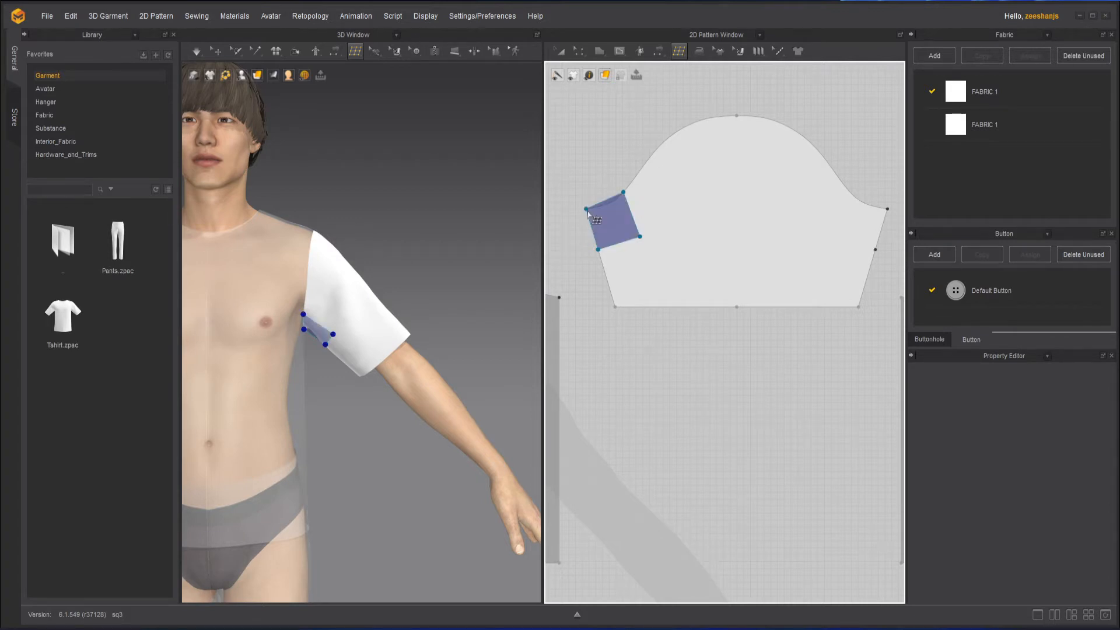
Add two more adjoining quad faces climbing the left curve of the sleeve cap.
{"action": "left_click", "coordinate": [623, 192]}
{"action": "left_click", "coordinate": [648, 158]}
{"action": "left_click", "coordinate": [677, 219]}
{"action": "left_click", "coordinate": [640, 236]}
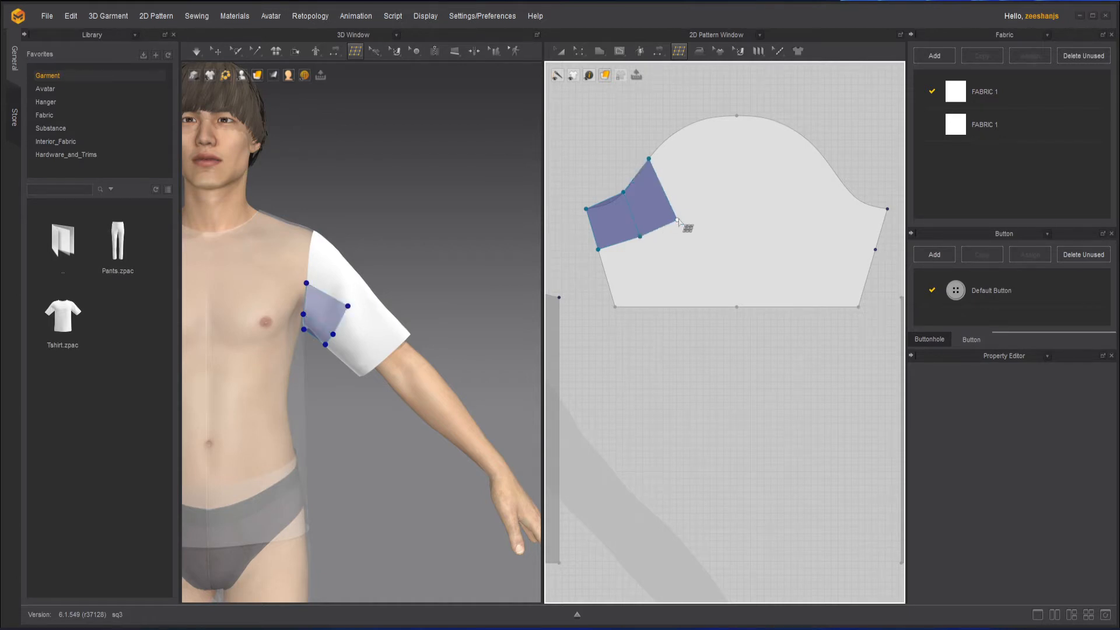
{"action": "left_click", "coordinate": [711, 185]}
{"action": "left_click", "coordinate": [694, 123]}
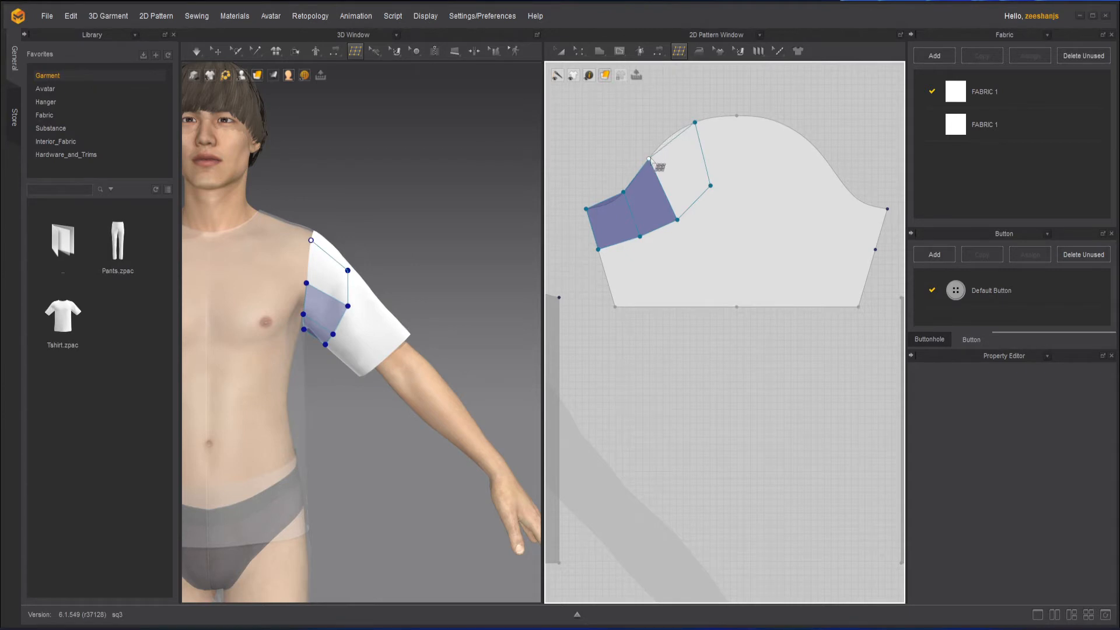
{"action": "left_click", "coordinate": [654, 159]}
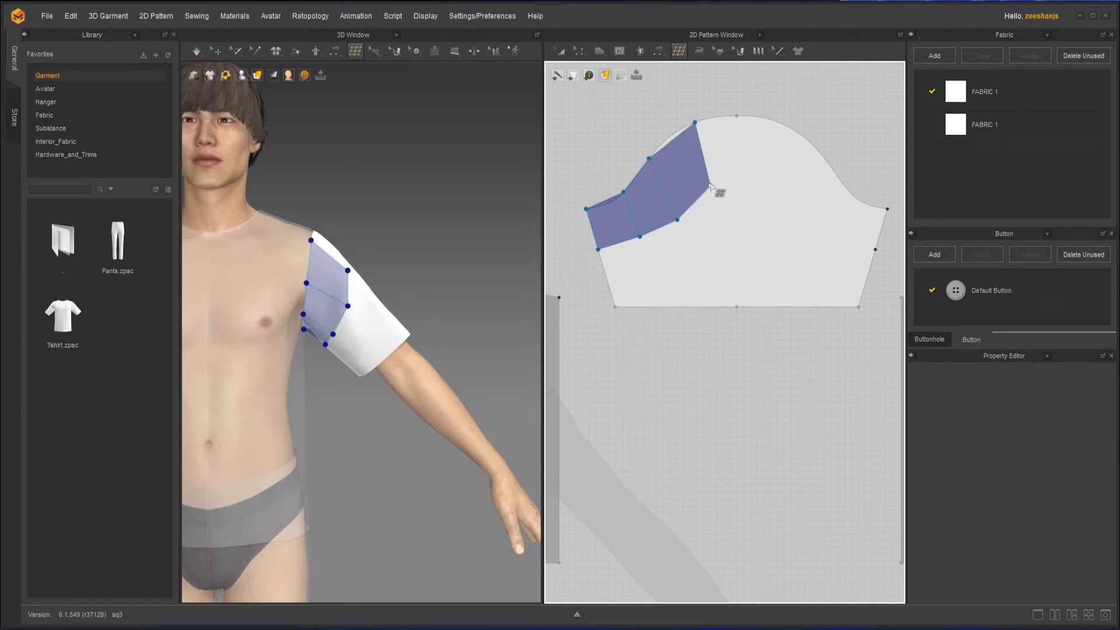
Add a quad face reaching the top point of the sleeve cap.
{"action": "left_click", "coordinate": [743, 182]}
{"action": "left_click", "coordinate": [737, 115]}
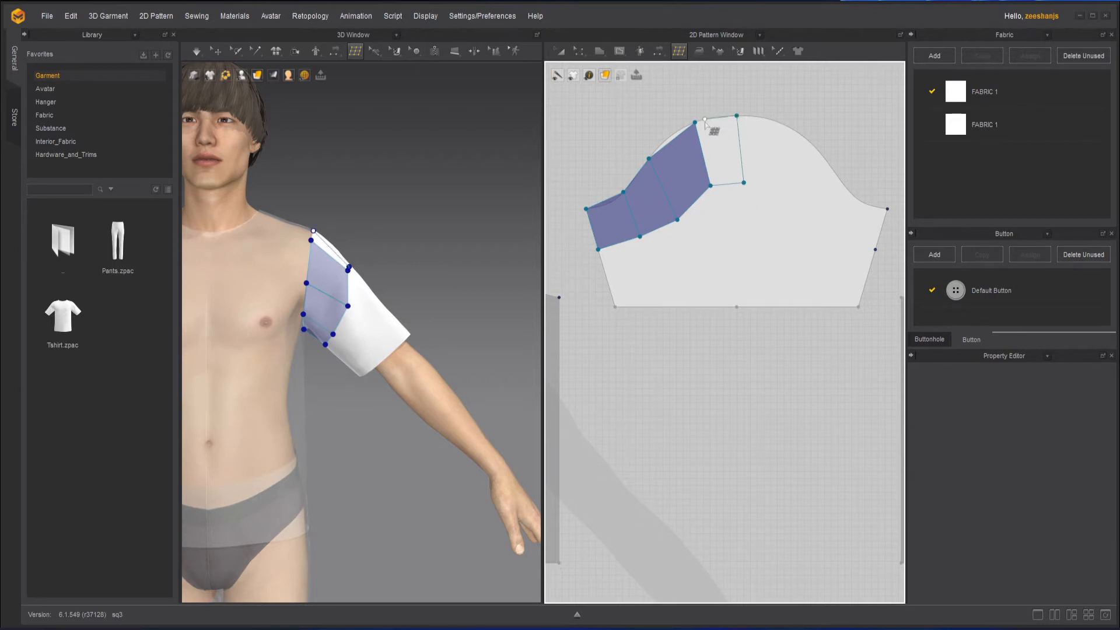
{"action": "left_click", "coordinate": [695, 122]}
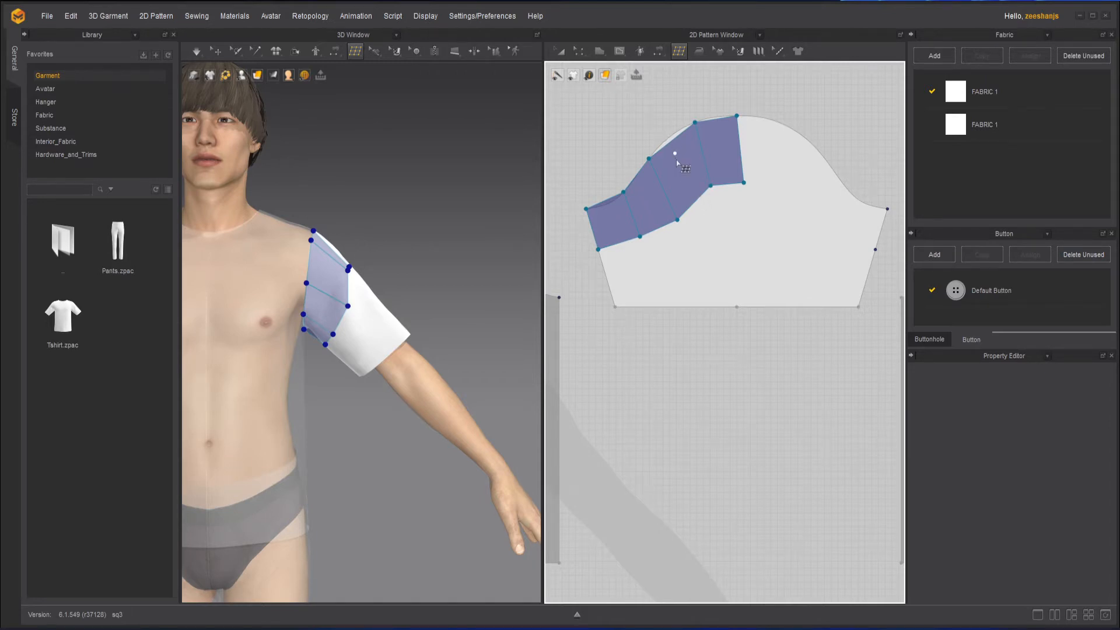
{"action": "left_click", "coordinate": [690, 202]}
Switch to Edit Topology and move an outer topology vertex onto the sleeve cap outline.
{"action": "left_click", "coordinate": [681, 49]}
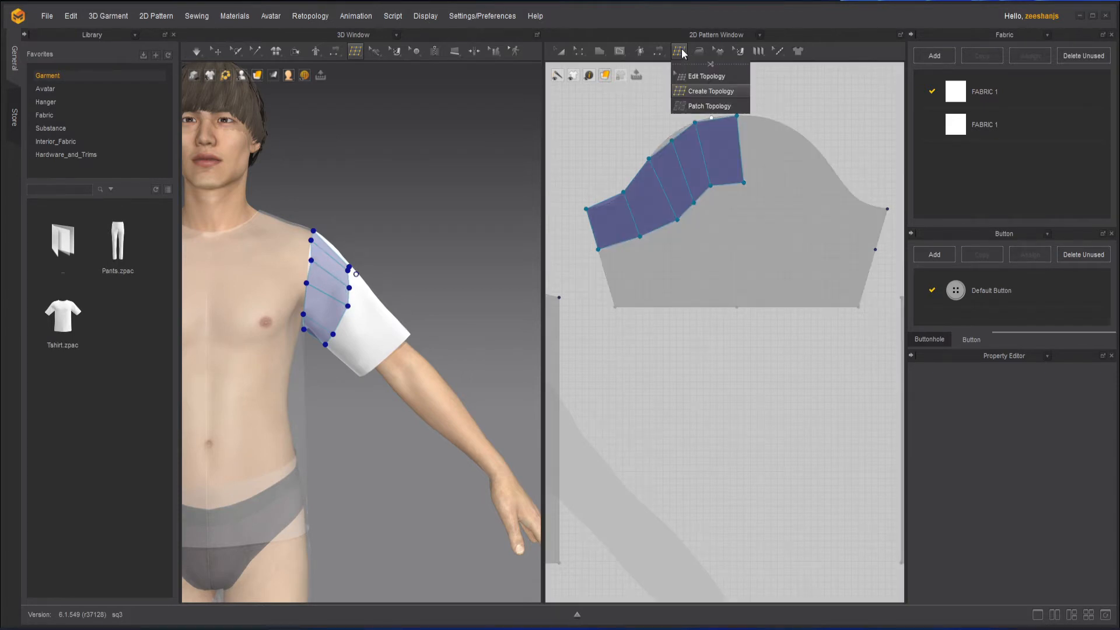
{"action": "left_click", "coordinate": [702, 77]}
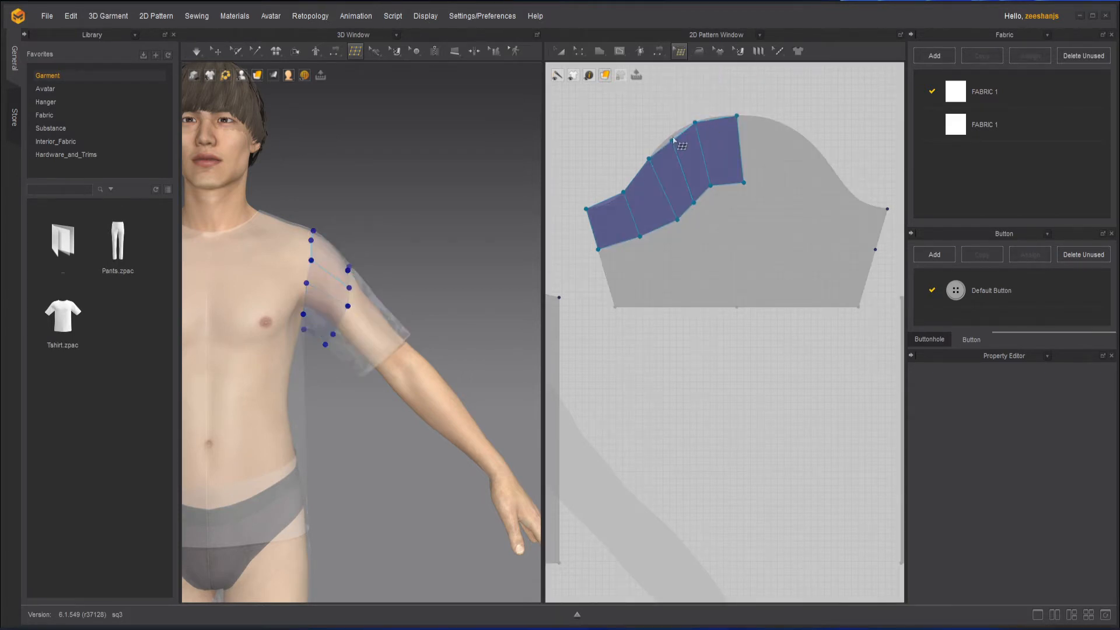
{"action": "left_click_drag", "start_coordinate": [673, 141], "coordinate": [671, 136]}
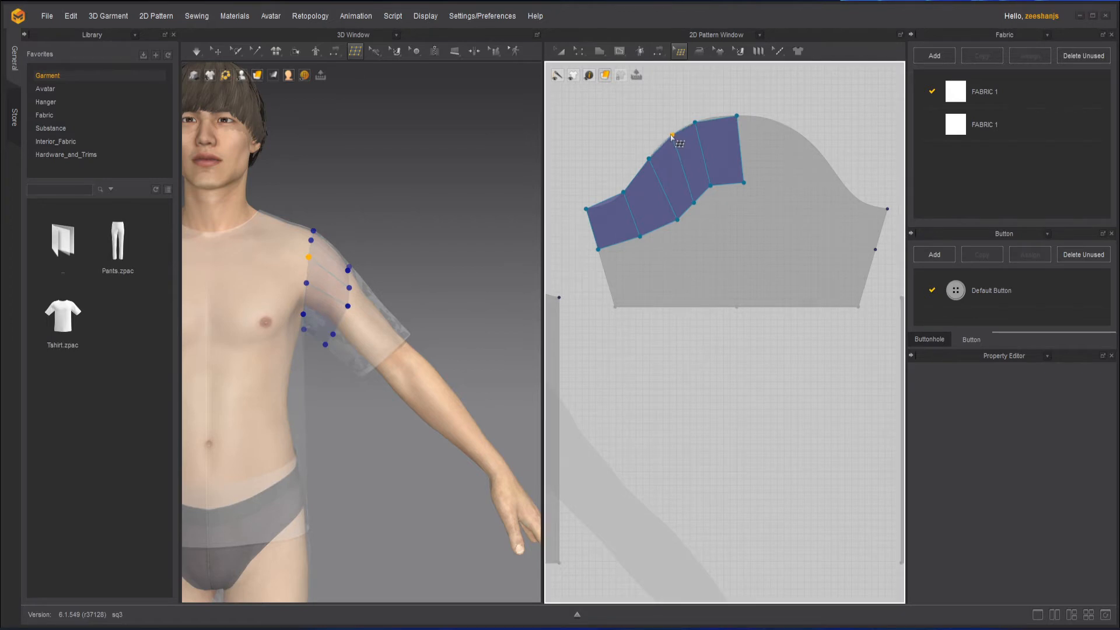
Reactivate Create Topology and add a quad face just right of the sleeve cap's top.
{"action": "left_click", "coordinate": [679, 51]}
{"action": "left_click", "coordinate": [711, 91]}
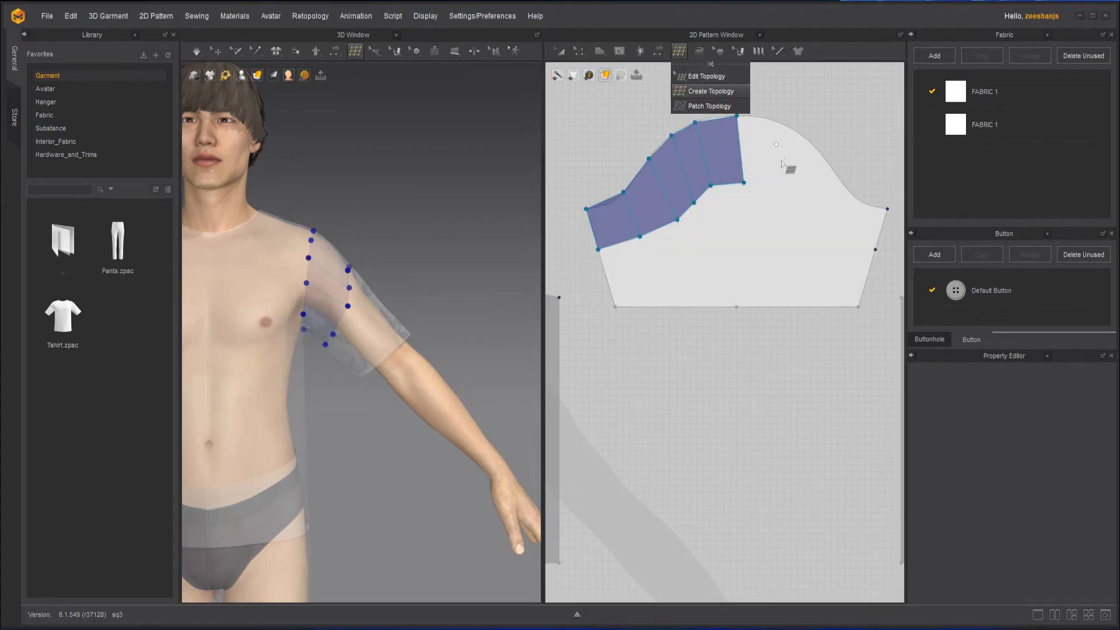
{"action": "left_click", "coordinate": [744, 182]}
{"action": "left_click", "coordinate": [784, 192]}
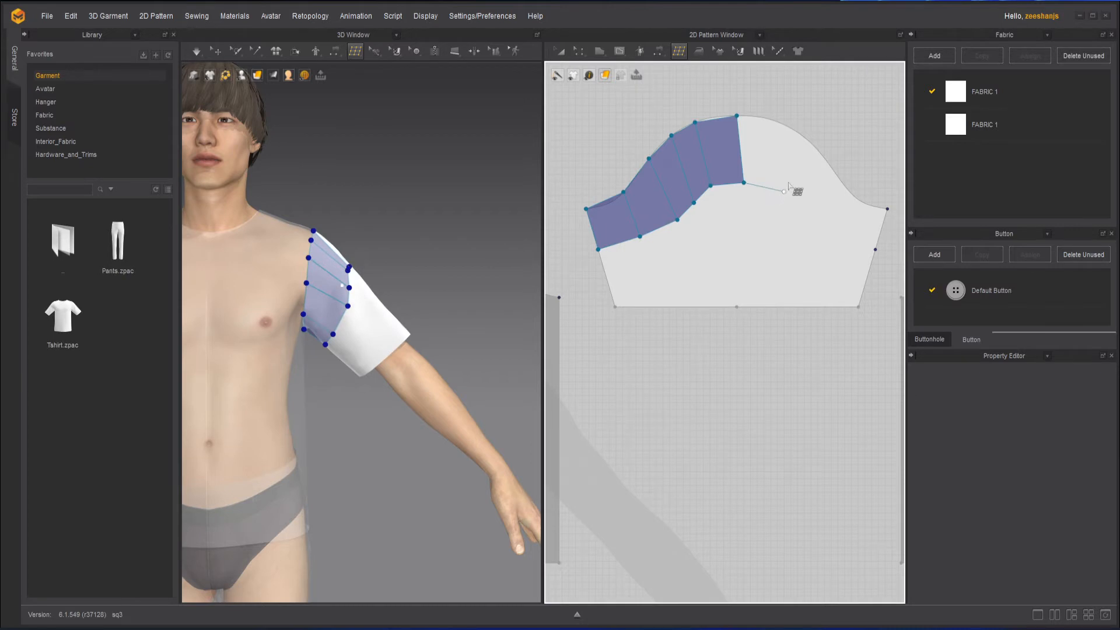
{"action": "left_click", "coordinate": [800, 134]}
{"action": "left_click", "coordinate": [736, 115]}
{"action": "left_click", "coordinate": [784, 192]}
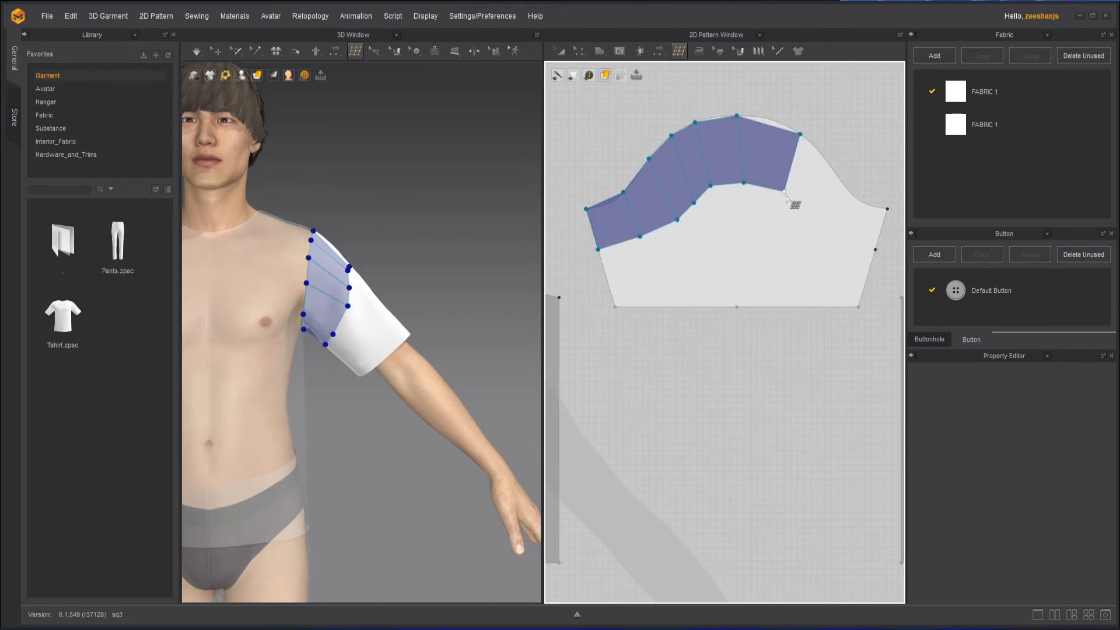
Add a quad face down the right curve of the sleeve cap.
{"action": "left_click", "coordinate": [815, 212]}
{"action": "left_click", "coordinate": [842, 181]}
{"action": "left_click", "coordinate": [800, 134]}
{"action": "left_click", "coordinate": [816, 212]}
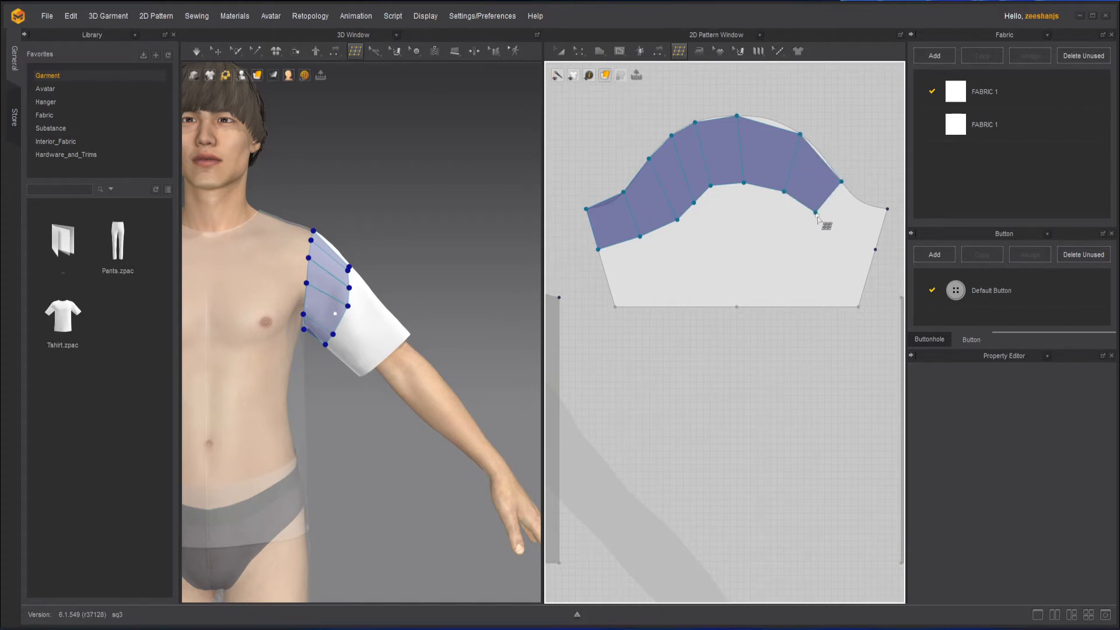
Add the last first-row quad face ending at the sleeve's right underarm corner.
{"action": "left_click", "coordinate": [875, 250]}
{"action": "left_click", "coordinate": [887, 209]}
{"action": "left_click", "coordinate": [840, 181]}
{"action": "key", "text": "Escape"}
{"action": "left_click", "coordinate": [815, 212]}
{"action": "left_click", "coordinate": [875, 250]}
{"action": "left_click", "coordinate": [888, 210]}
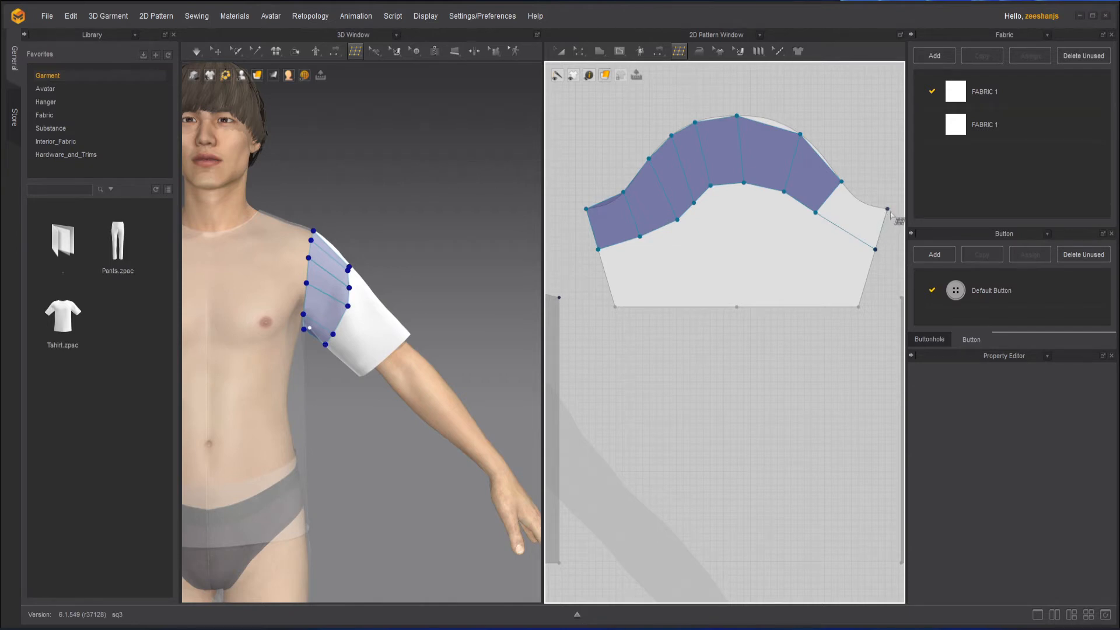
{"action": "left_click", "coordinate": [843, 183]}
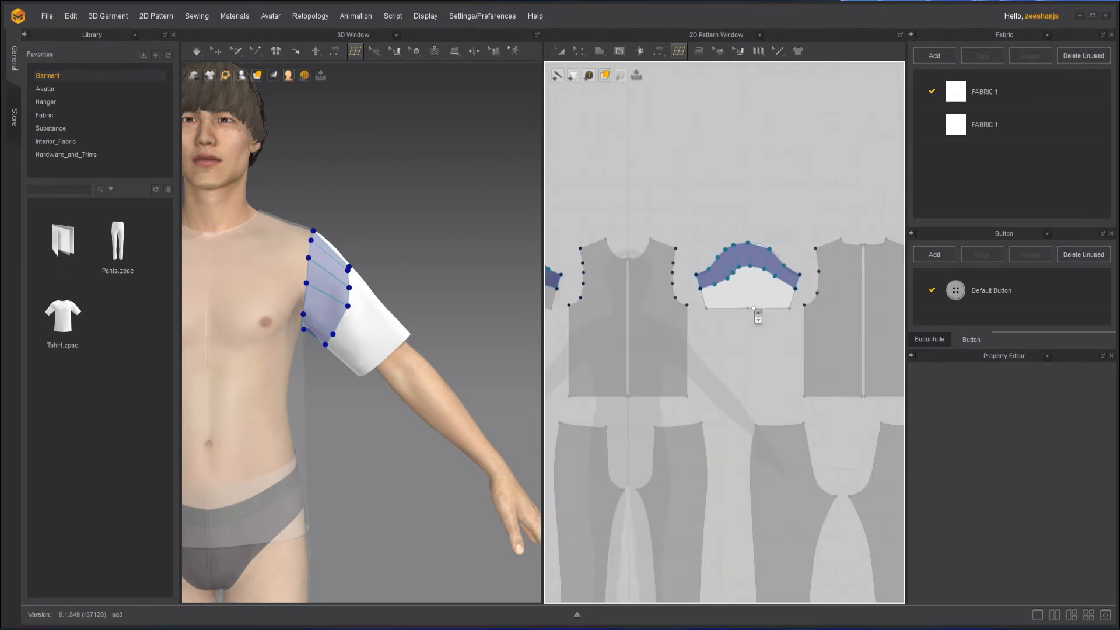
Start a second row of quads below the first, beginning at the sleeve's right edge.
{"action": "scroll", "coordinate": [752, 312], "scroll_direction": "down", "scroll_amount": 5}
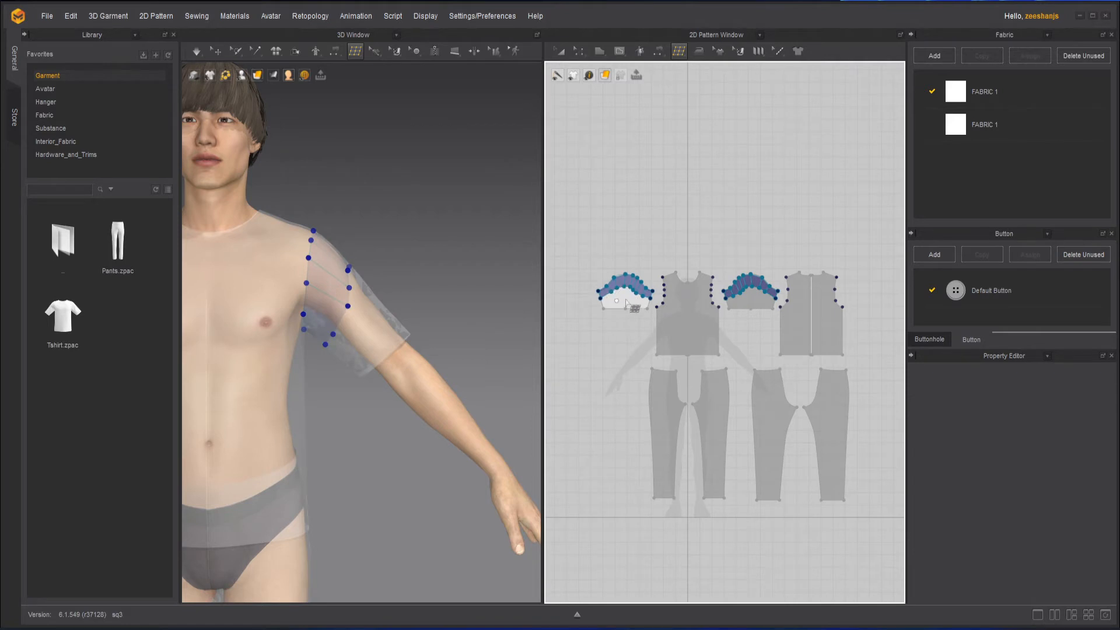
{"action": "scroll", "coordinate": [623, 295], "scroll_direction": "up", "scroll_amount": 8}
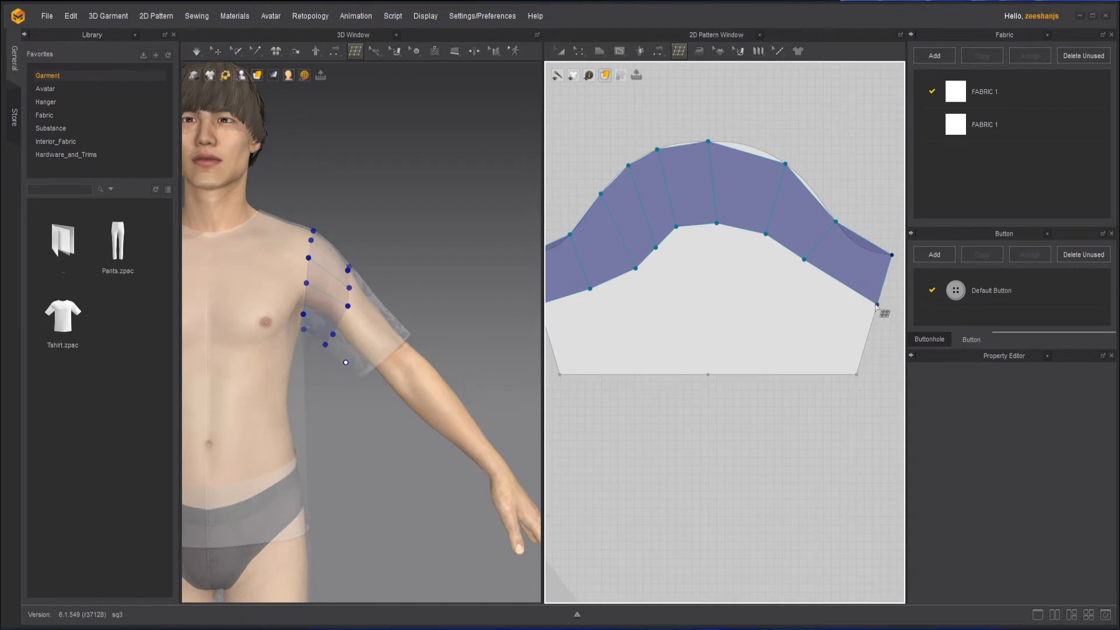
{"action": "left_click", "coordinate": [867, 339]}
{"action": "left_click", "coordinate": [789, 314]}
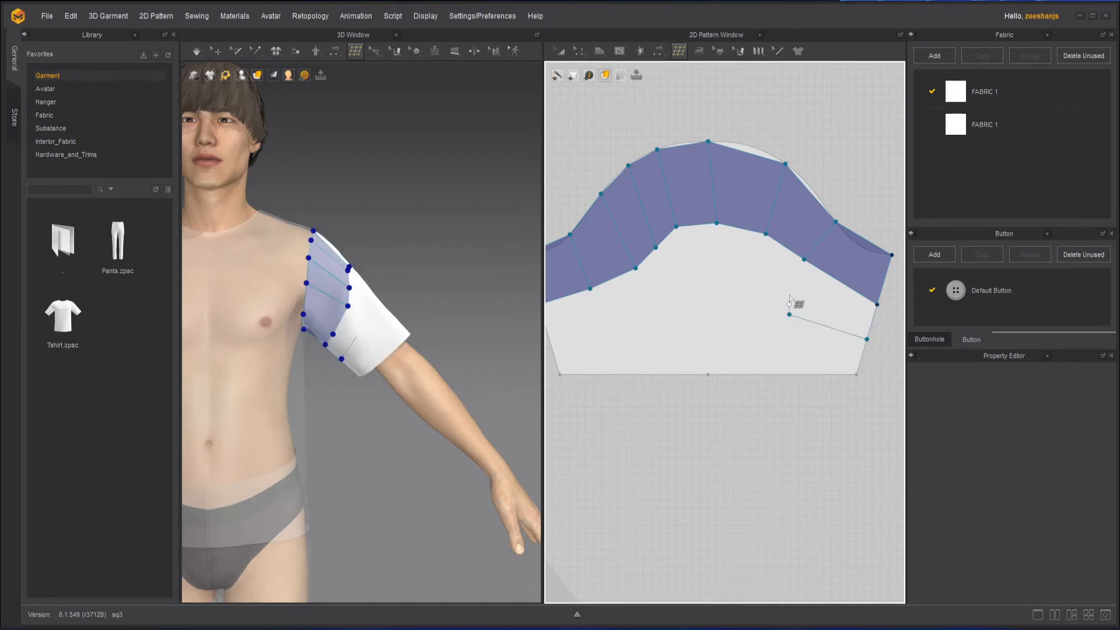
{"action": "left_click", "coordinate": [803, 258]}
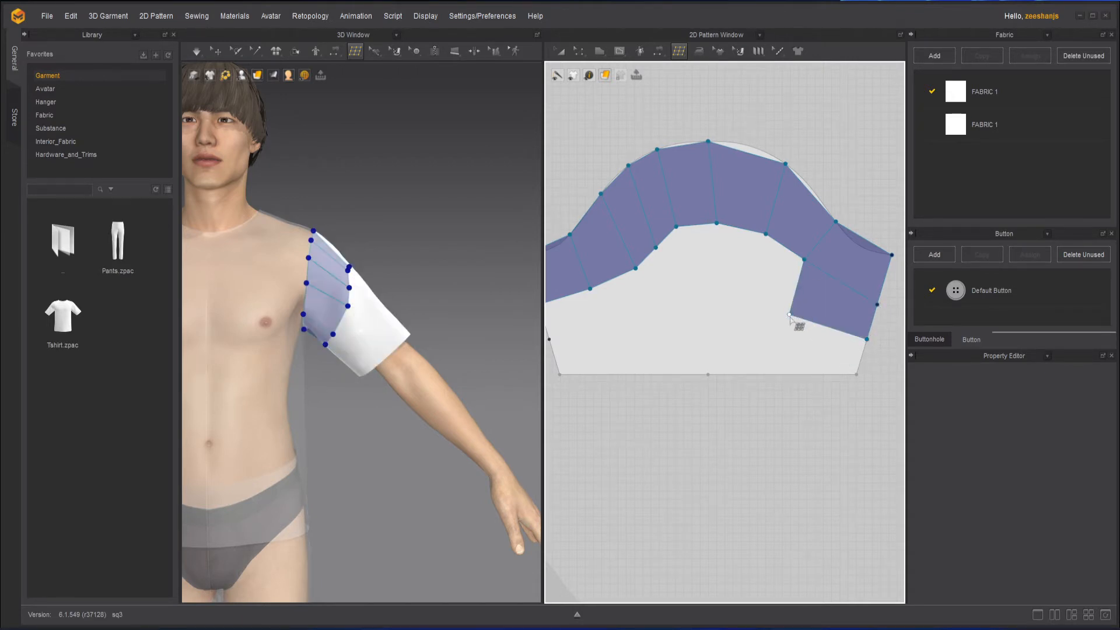
{"action": "left_click", "coordinate": [746, 305]}
{"action": "left_click", "coordinate": [766, 235]}
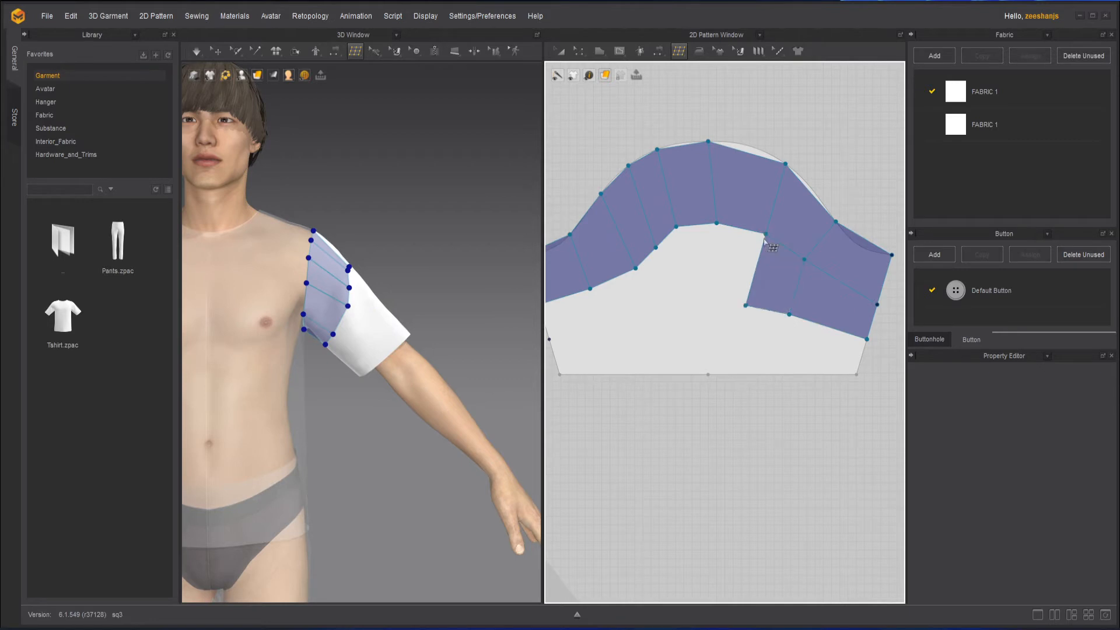
{"action": "left_click", "coordinate": [746, 305]}
Continue the second row with two more quad faces toward the sleeve's center.
{"action": "left_click", "coordinate": [718, 307]}
{"action": "left_click", "coordinate": [717, 223]}
{"action": "left_click", "coordinate": [718, 307]}
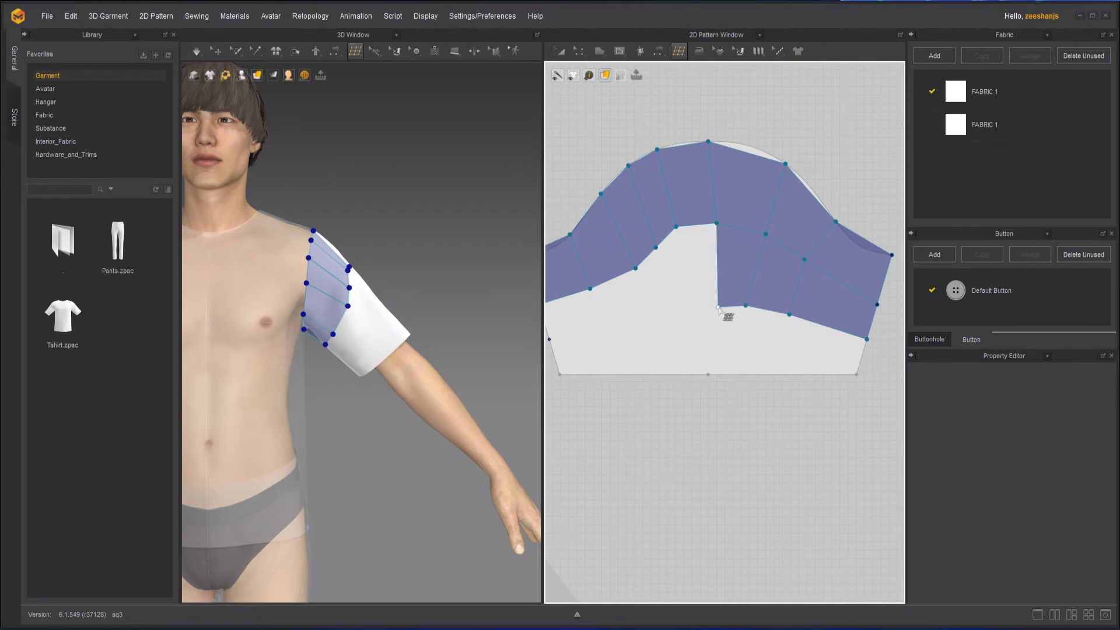
{"action": "left_click", "coordinate": [694, 315]}
{"action": "left_click", "coordinate": [676, 226]}
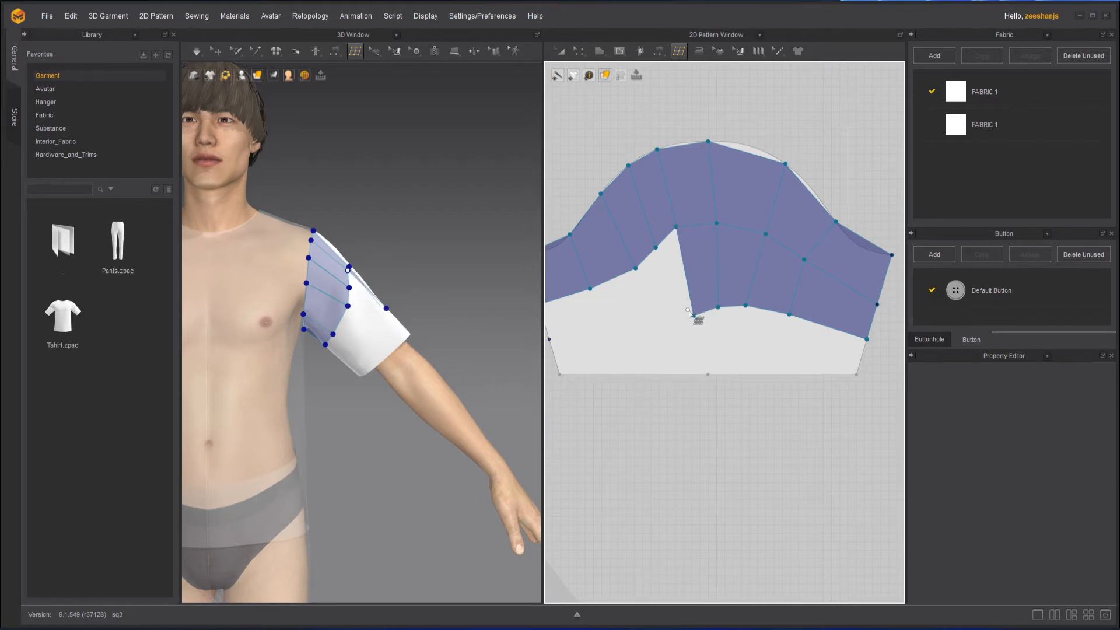
{"action": "left_click", "coordinate": [694, 316]}
Add two more second-row quad faces toward the sleeve's left side.
{"action": "left_click", "coordinate": [677, 329]}
{"action": "left_click", "coordinate": [656, 247]}
{"action": "left_click", "coordinate": [677, 329]}
{"action": "left_click", "coordinate": [659, 333]}
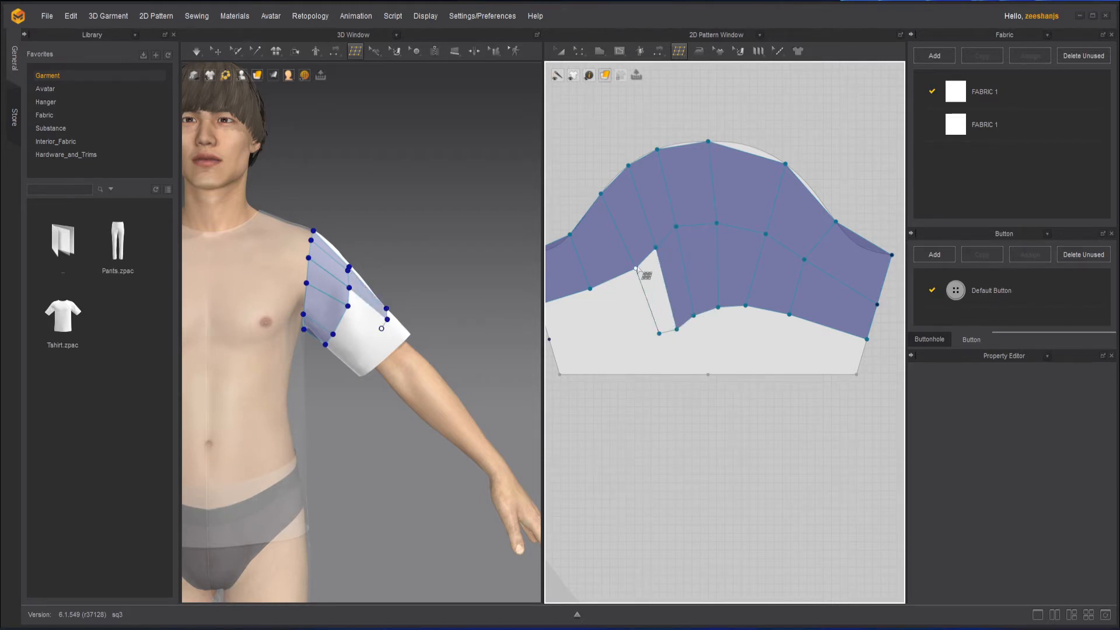
{"action": "left_click", "coordinate": [636, 268]}
{"action": "middle_click_drag", "start_coordinate": [655, 268], "coordinate": [708, 238]}
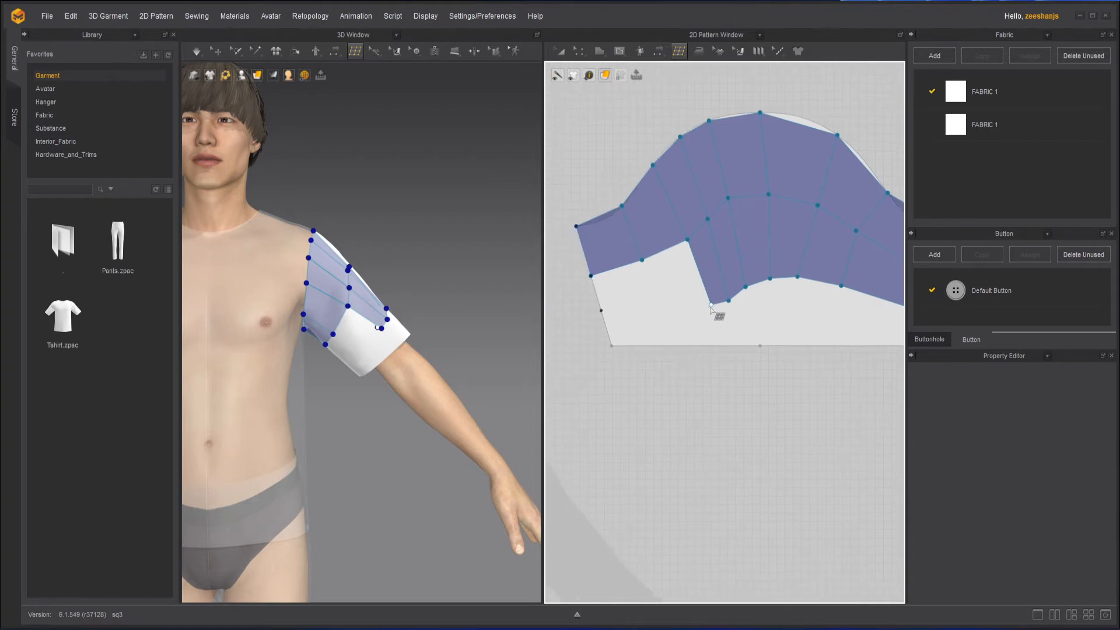
Add two quad faces completing the second row at the sleeve's left edge.
{"action": "left_click", "coordinate": [711, 304]}
{"action": "left_click", "coordinate": [656, 309]}
{"action": "left_click", "coordinate": [642, 260]}
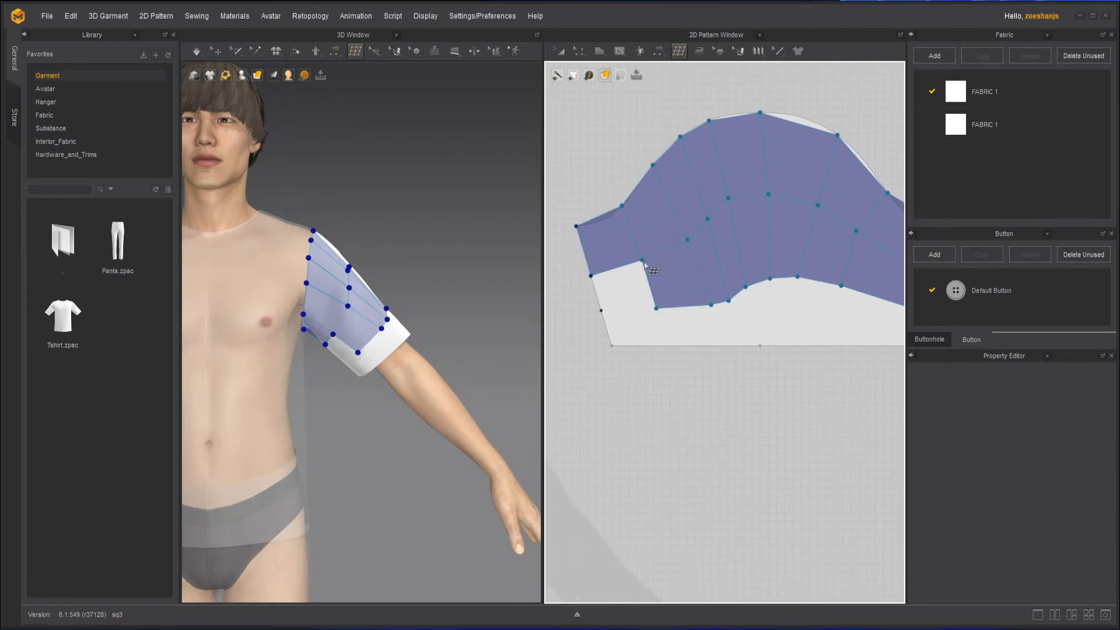
{"action": "left_click", "coordinate": [656, 309]}
{"action": "left_click", "coordinate": [601, 311]}
{"action": "left_click", "coordinate": [591, 276]}
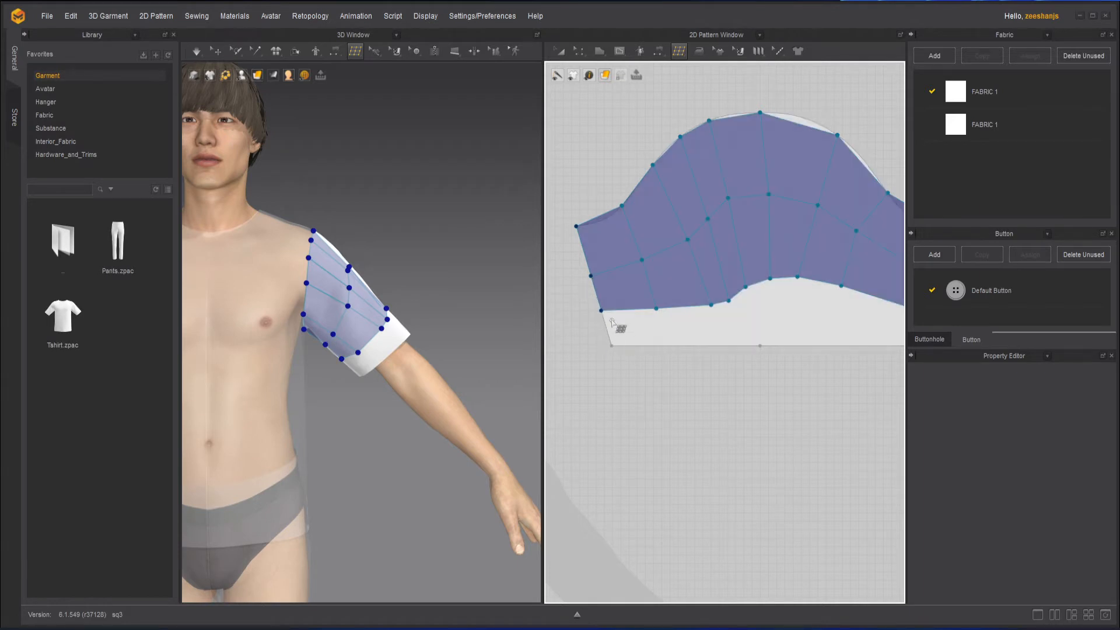
Add a quad face at the sleeve's lower-left corner reaching the hem.
{"action": "left_click", "coordinate": [599, 307]}
{"action": "key", "text": "ctrl+z"}
{"action": "left_click", "coordinate": [656, 309]}
{"action": "left_click", "coordinate": [611, 345]}
{"action": "left_click", "coordinate": [601, 310]}
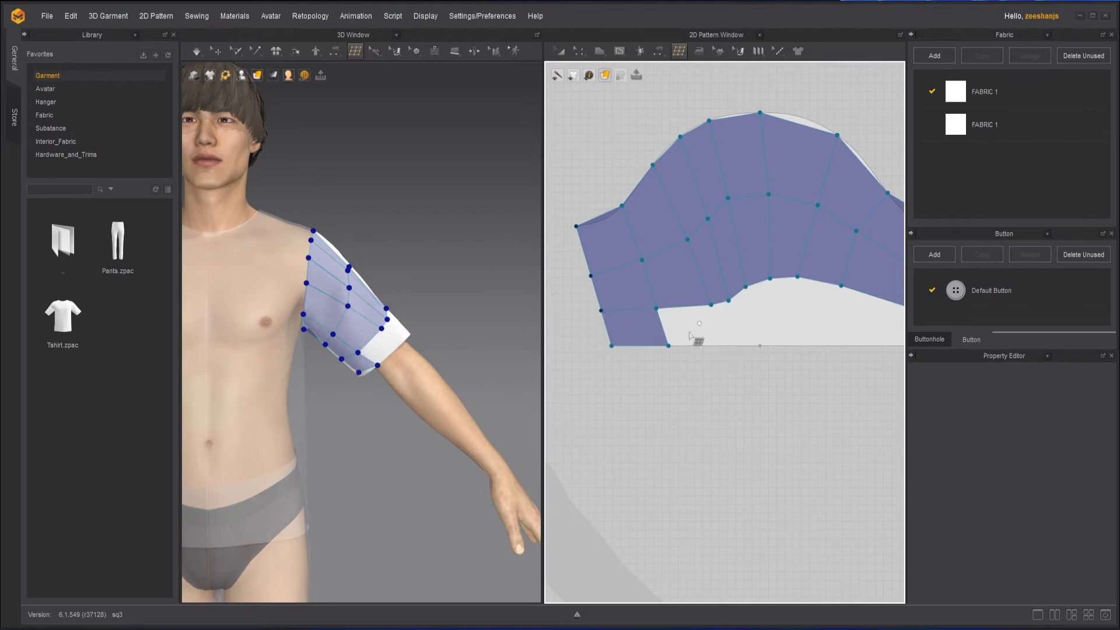
Add hem-row quad faces along the sleeve's bottom edge toward the center.
{"action": "left_click", "coordinate": [669, 346]}
{"action": "left_click", "coordinate": [728, 345]}
{"action": "left_click", "coordinate": [711, 305]}
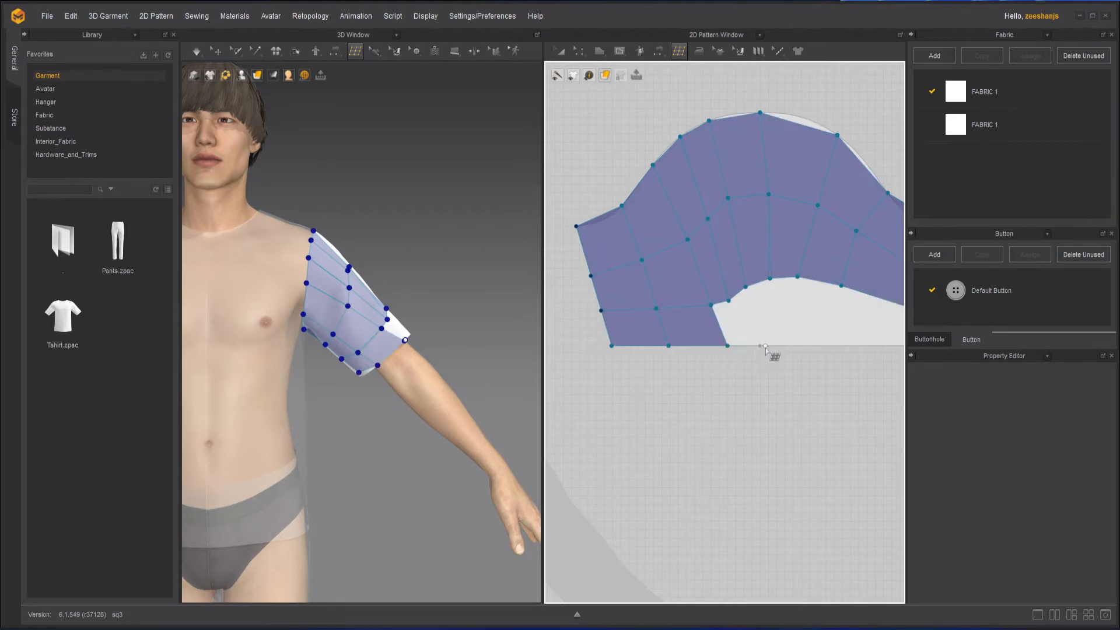
{"action": "left_click", "coordinate": [760, 345]}
{"action": "left_click", "coordinate": [729, 301]}
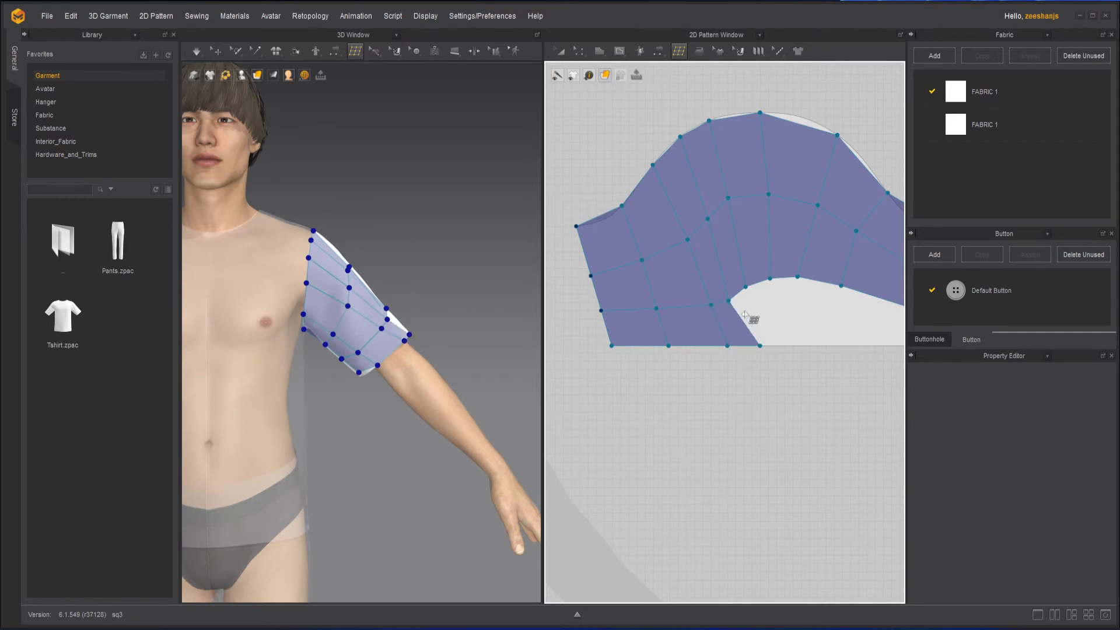
Add two more hem-row quad faces along the sleeve's bottom edge toward the right side.
{"action": "left_click", "coordinate": [745, 286]}
{"action": "left_click", "coordinate": [760, 346]}
{"action": "middle_click_drag", "start_coordinate": [828, 365], "coordinate": [743, 390]}
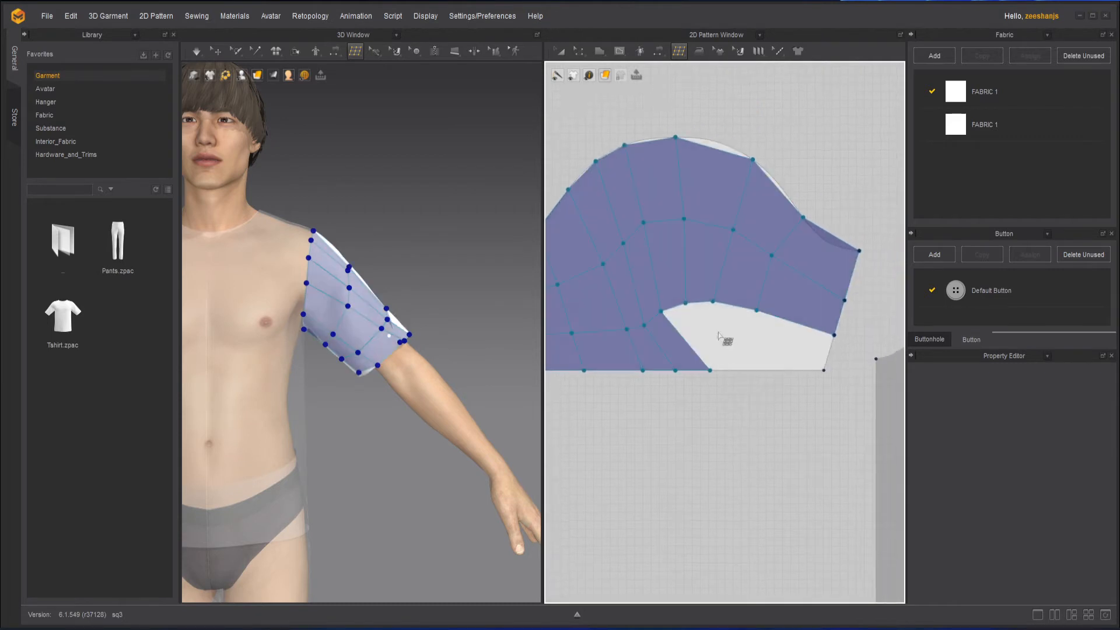
{"action": "left_click", "coordinate": [685, 302]}
{"action": "left_click", "coordinate": [710, 370]}
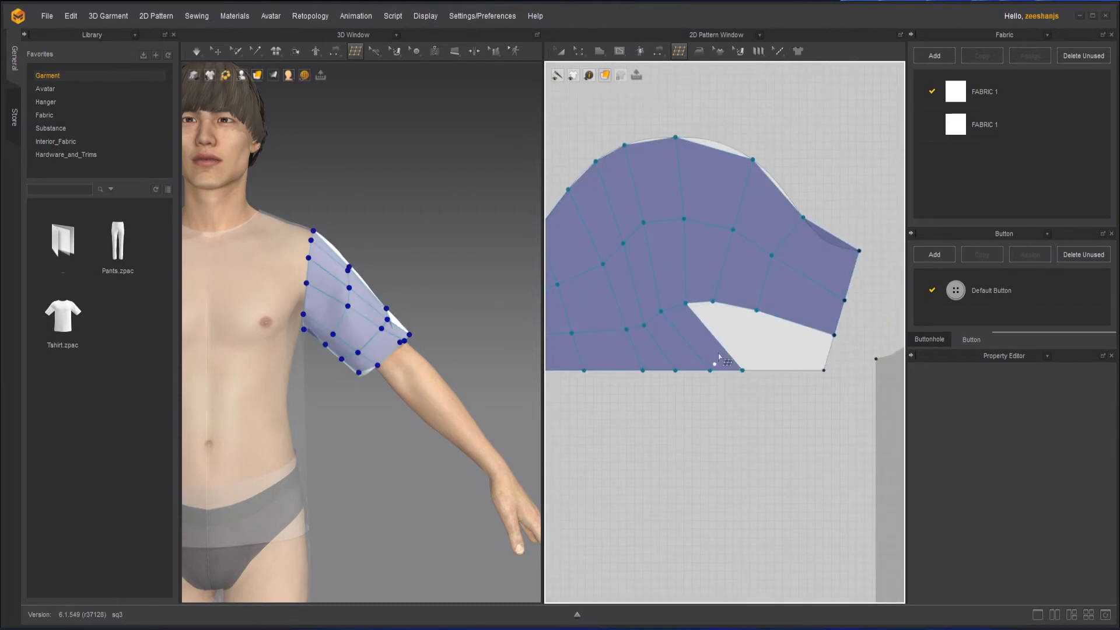
Add hem-row quad faces completing the sleeve's bottom edge up to its right corner.
{"action": "left_click", "coordinate": [713, 301]}
{"action": "left_click", "coordinate": [765, 370]}
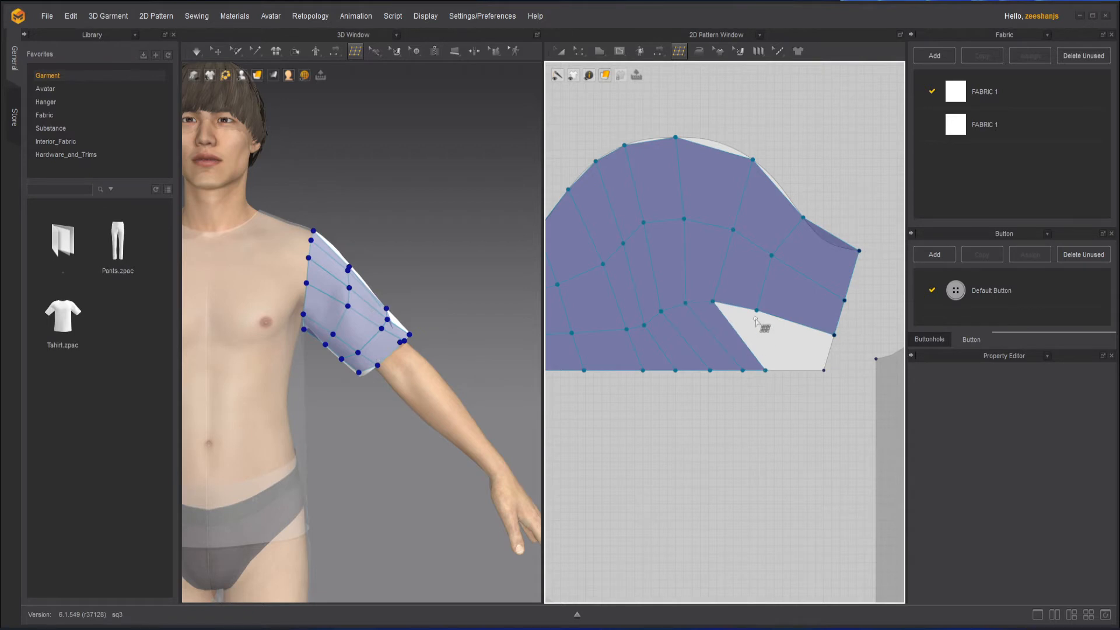
{"action": "left_click", "coordinate": [756, 310]}
{"action": "left_click", "coordinate": [798, 369]}
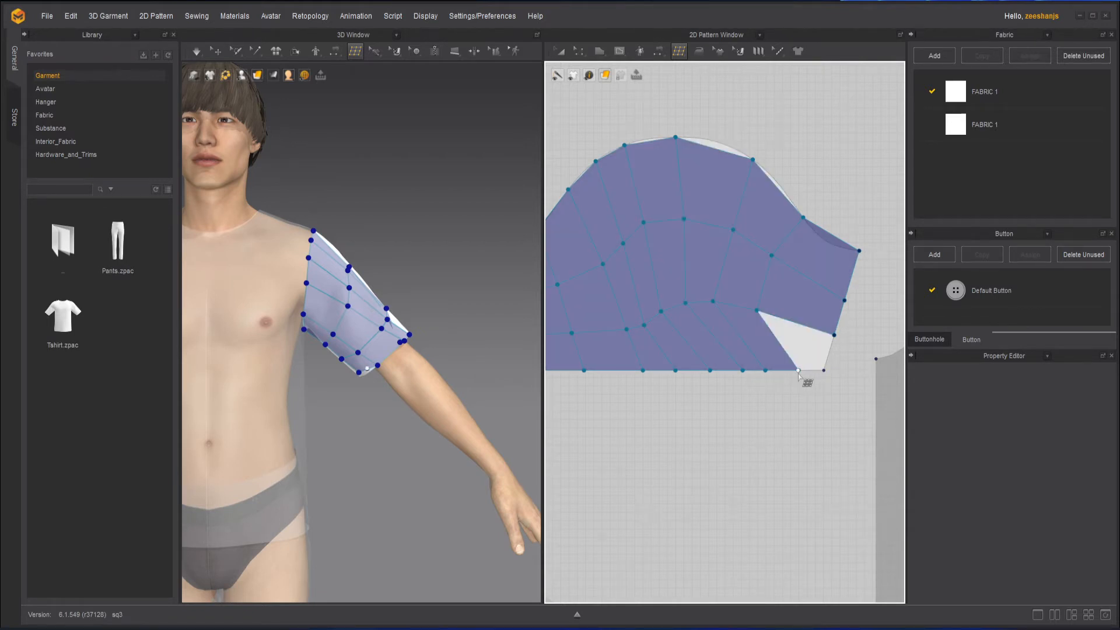
{"action": "left_click", "coordinate": [835, 337]}
{"action": "scroll", "coordinate": [809, 408], "scroll_direction": "down", "scroll_amount": 5}
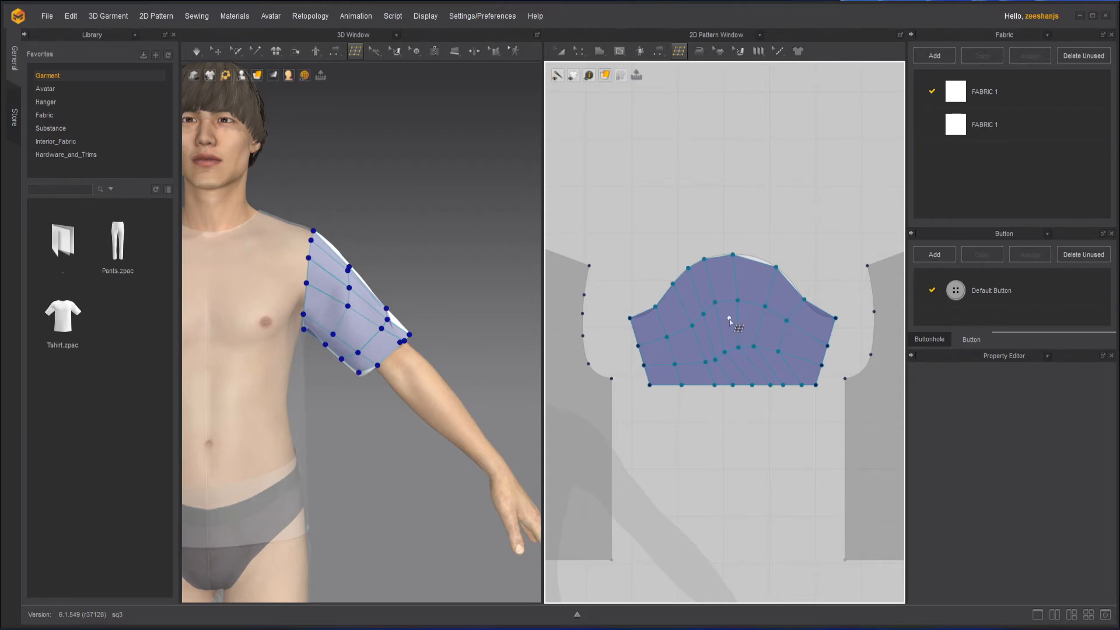
Remesh all topology as a duplicate pattern.
{"action": "right_click", "coordinate": [733, 330]}
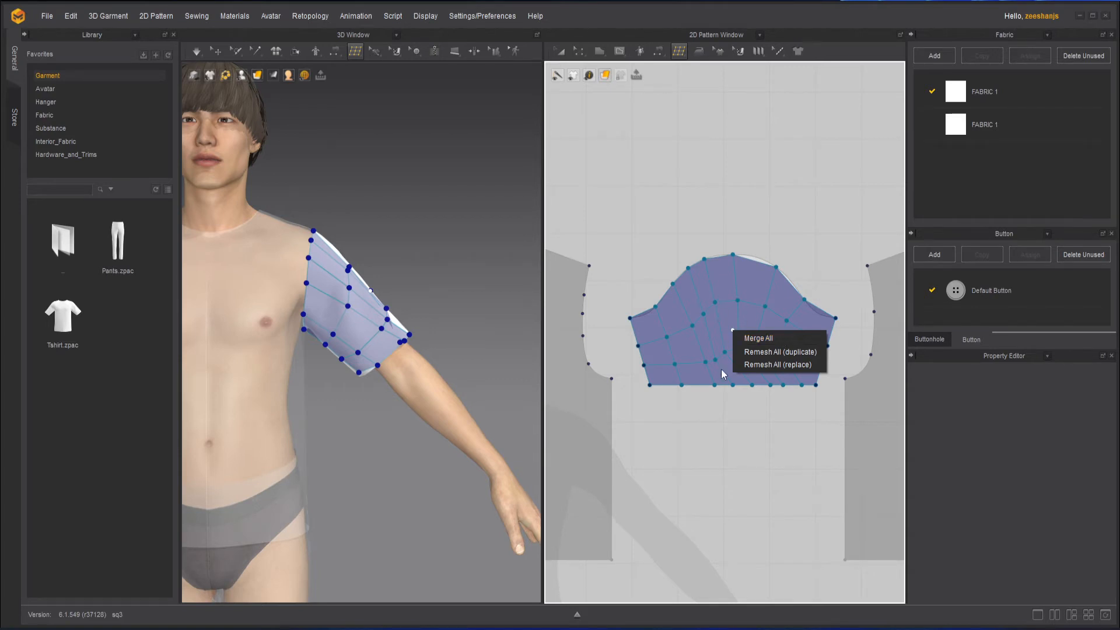
{"action": "left_click", "coordinate": [786, 352]}
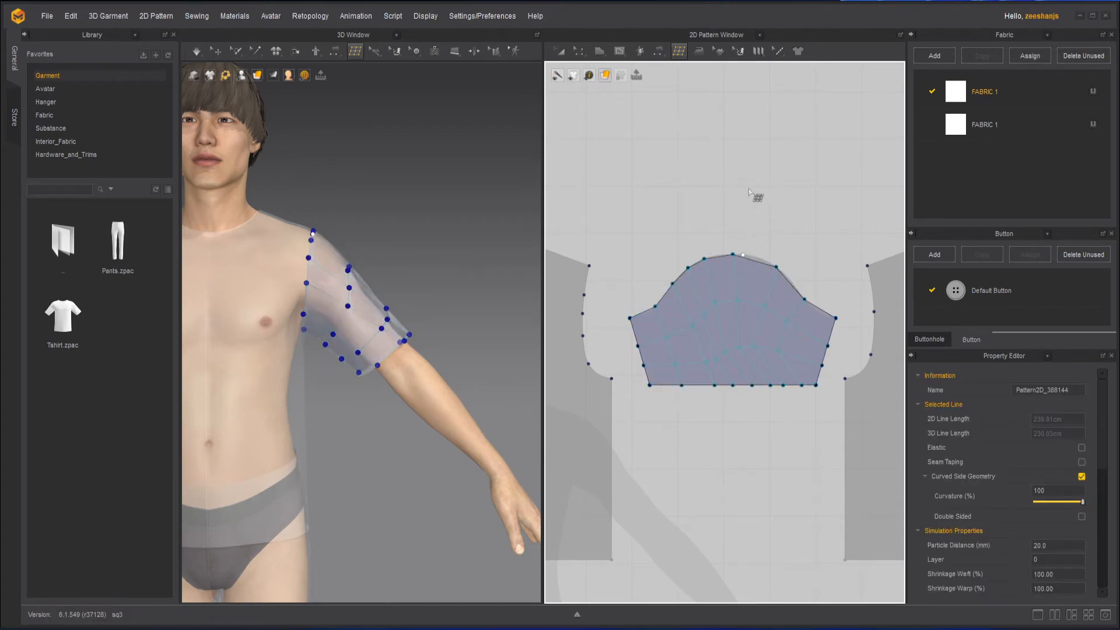
Move the remeshed sleeve pattern above the original sleeve pattern with the Transform Pattern tool.
{"action": "left_click", "coordinate": [560, 51]}
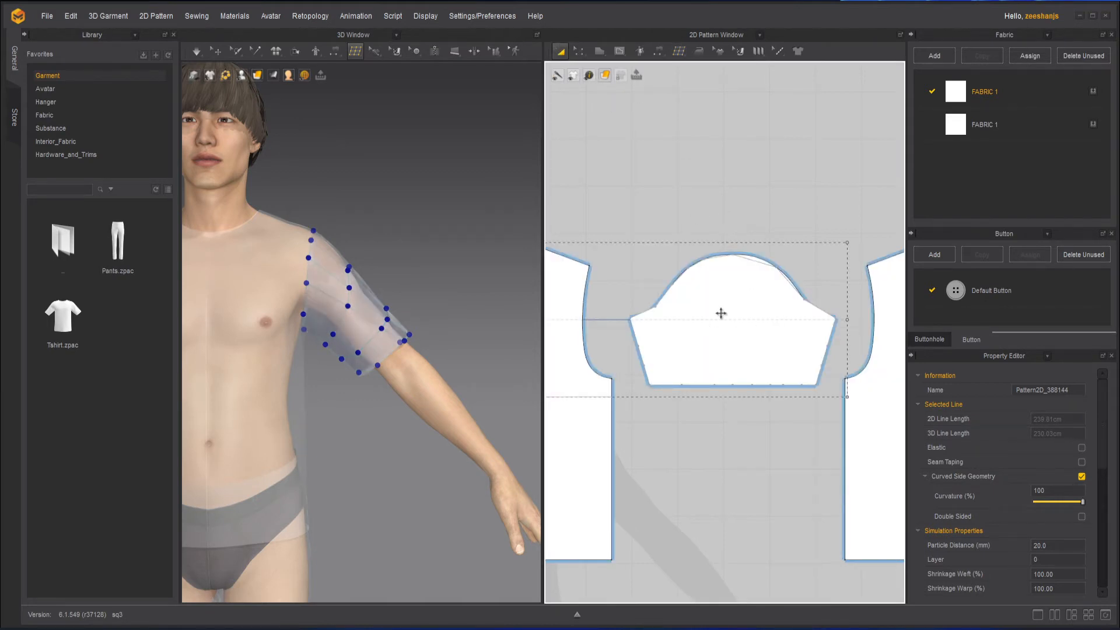
{"action": "left_click_drag", "start_coordinate": [745, 291], "coordinate": [751, 134]}
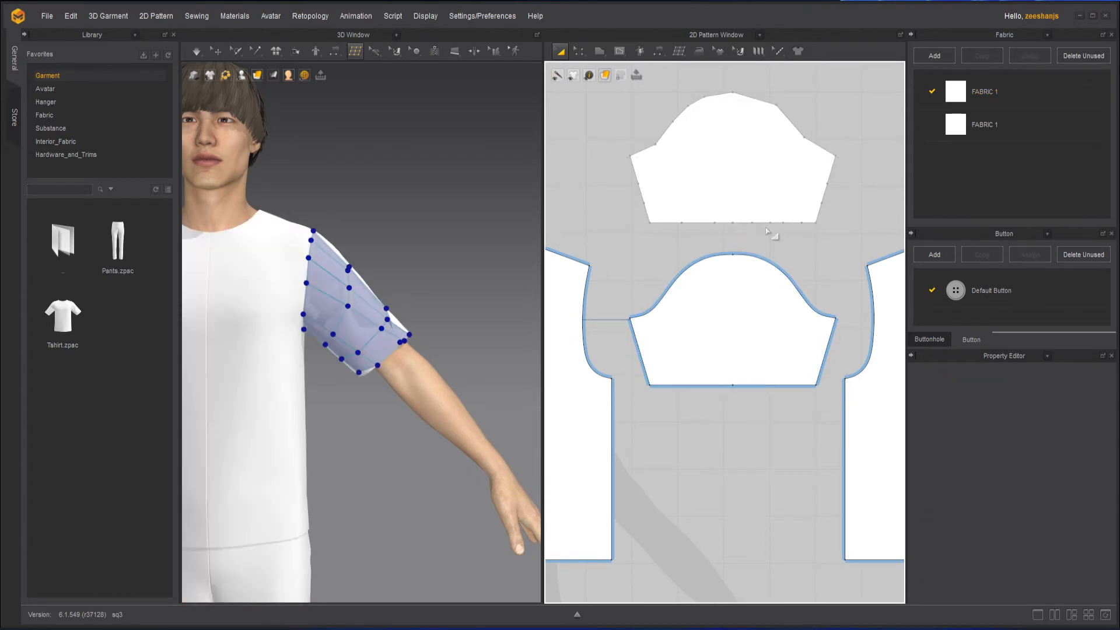
{"action": "right_click_drag", "start_coordinate": [770, 230], "coordinate": [758, 275]}
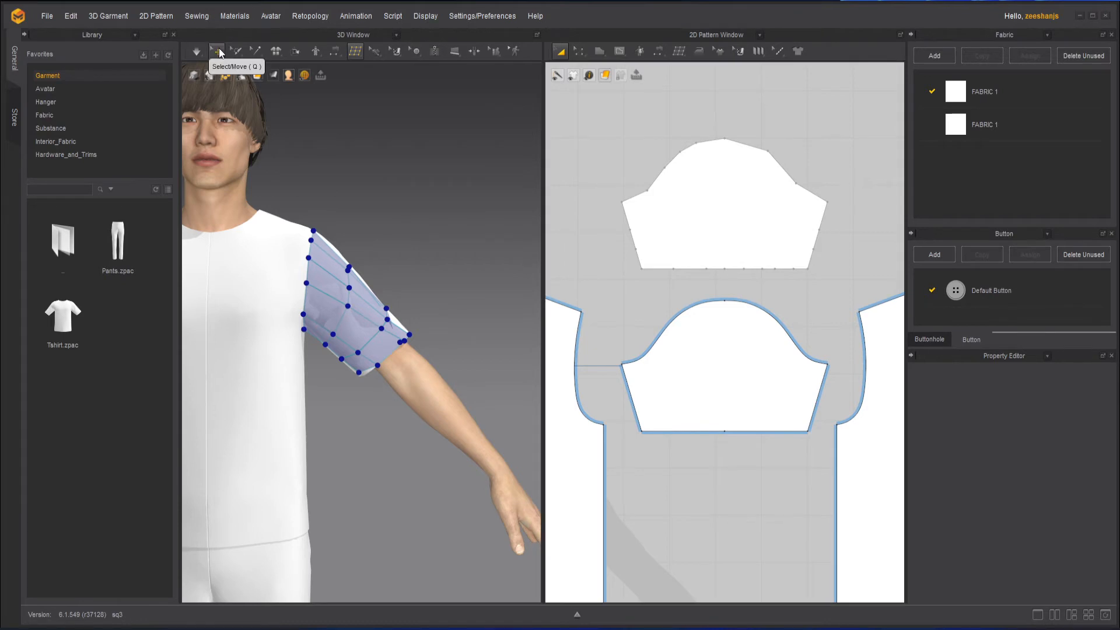
Leave the topology tool in the 3D window and switch to Select/Move.
{"action": "left_click", "coordinate": [357, 53]}
{"action": "mouse_move", "coordinate": [356, 55]}
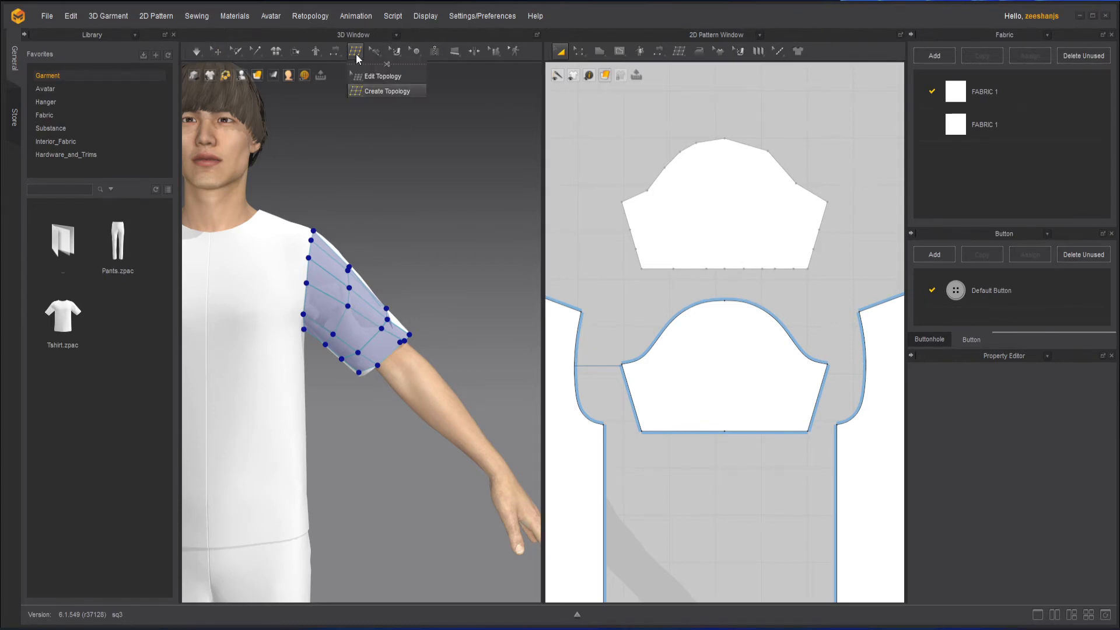
{"action": "left_click", "coordinate": [222, 51]}
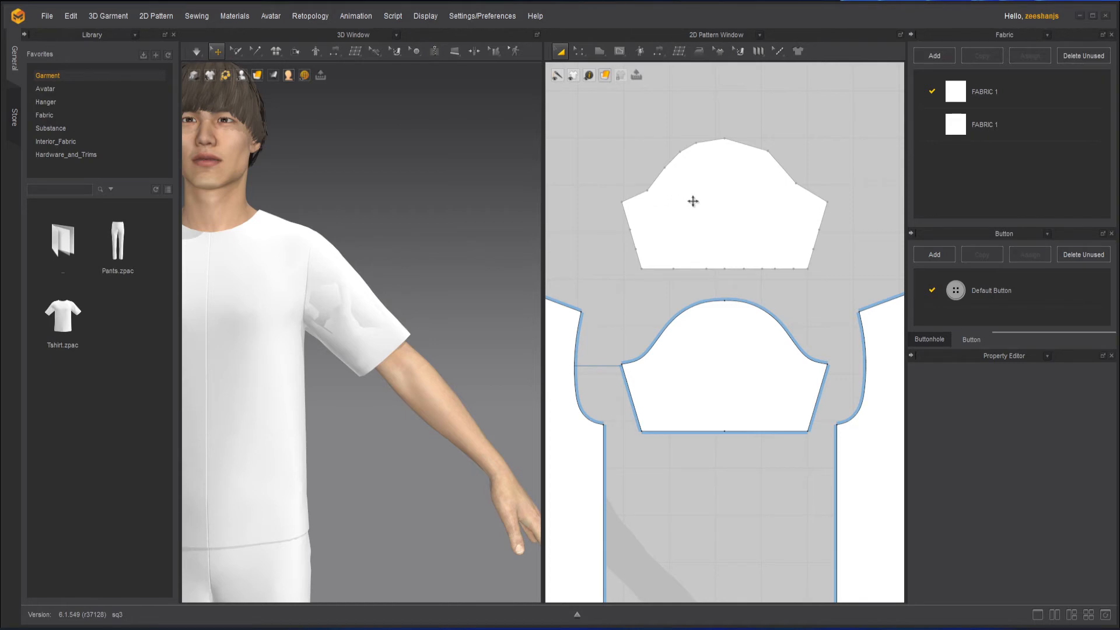
Switch the 2D pattern display to mesh view.
{"action": "left_click", "coordinate": [604, 75]}
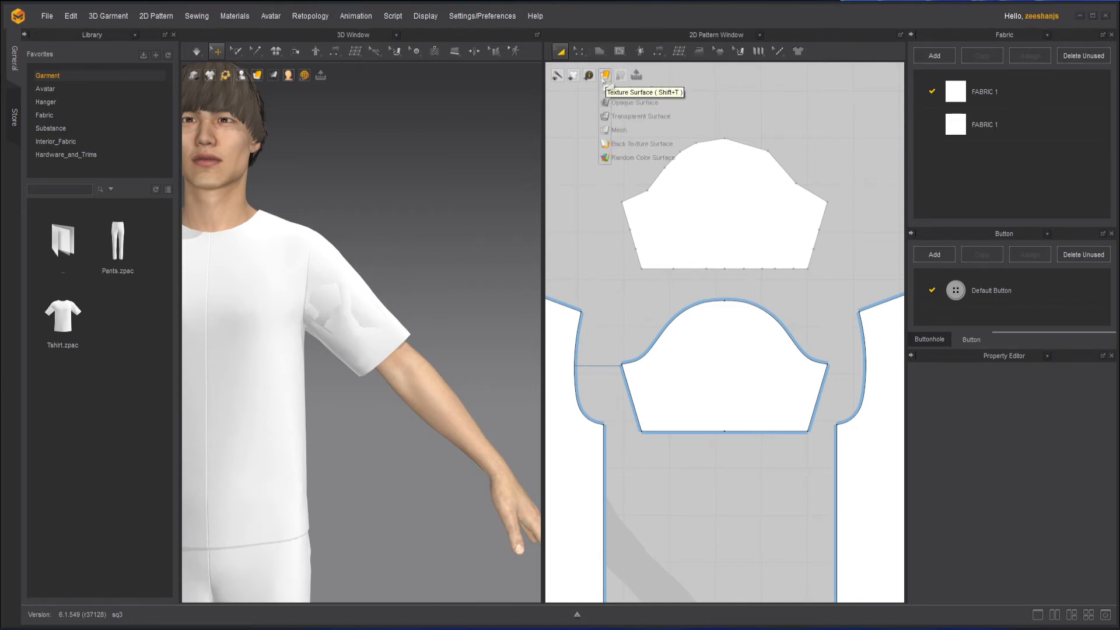
{"action": "left_click", "coordinate": [607, 131]}
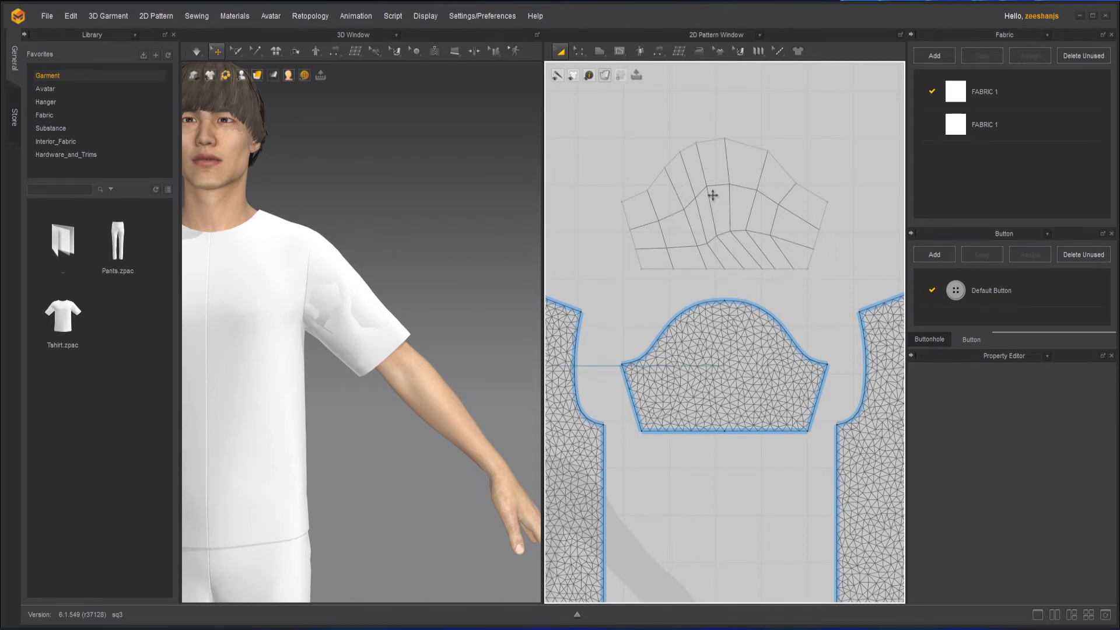
Delete the original sleeve pattern beneath the remeshed one.
{"action": "left_click", "coordinate": [713, 335]}
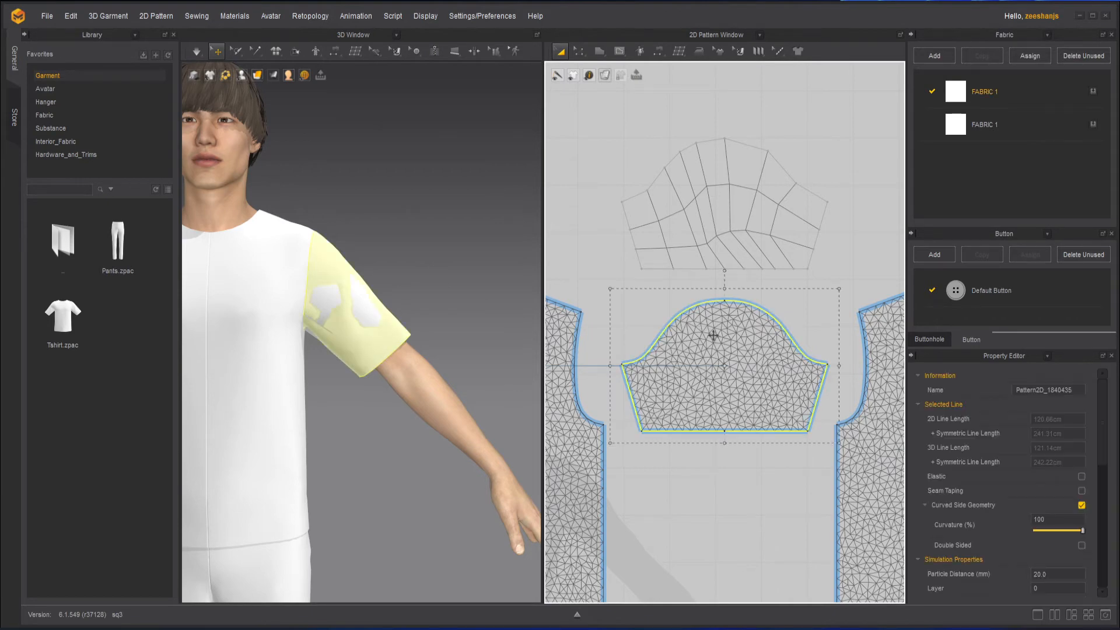
{"action": "key", "text": "Delete"}
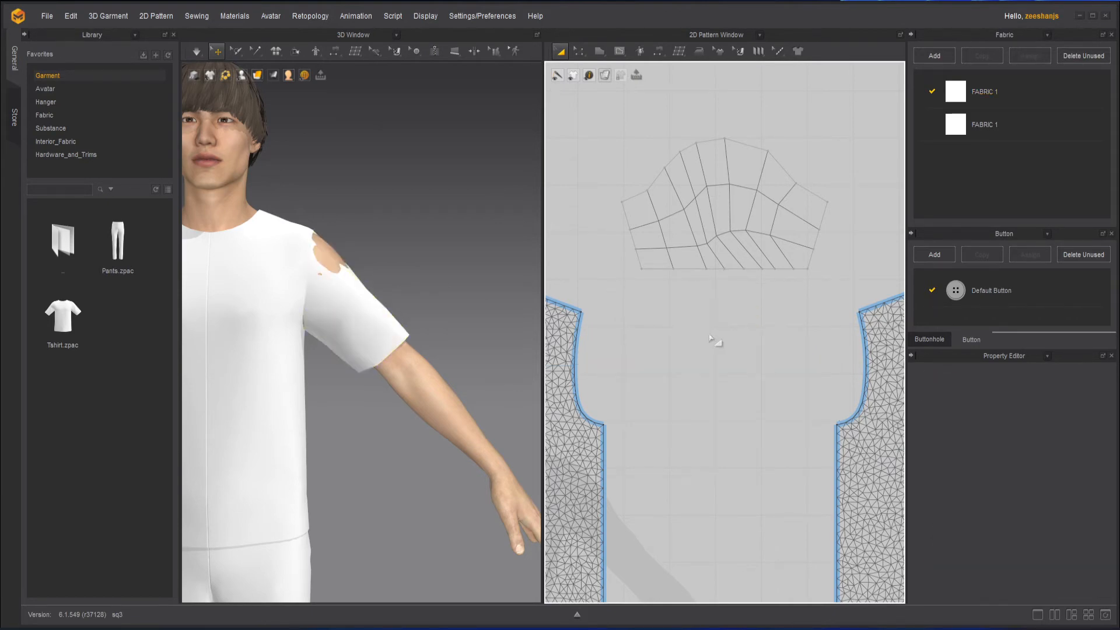
Delete the other original sleeve pattern.
{"action": "scroll", "coordinate": [715, 342], "scroll_direction": "down", "scroll_amount": 3}
{"action": "left_click", "coordinate": [634, 371]}
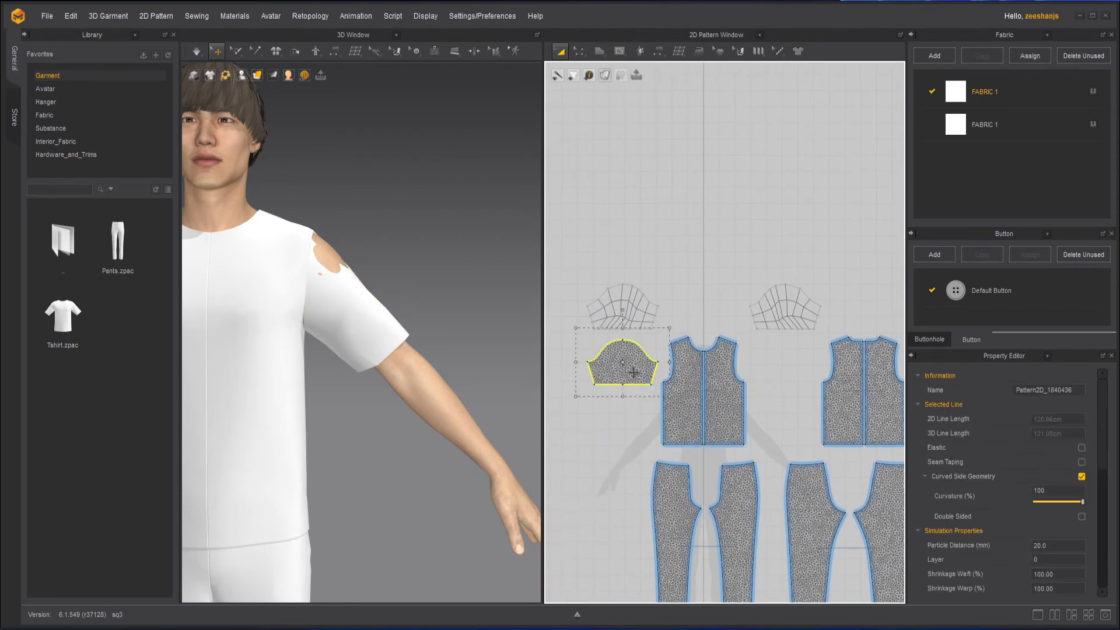
{"action": "key", "text": "Delete"}
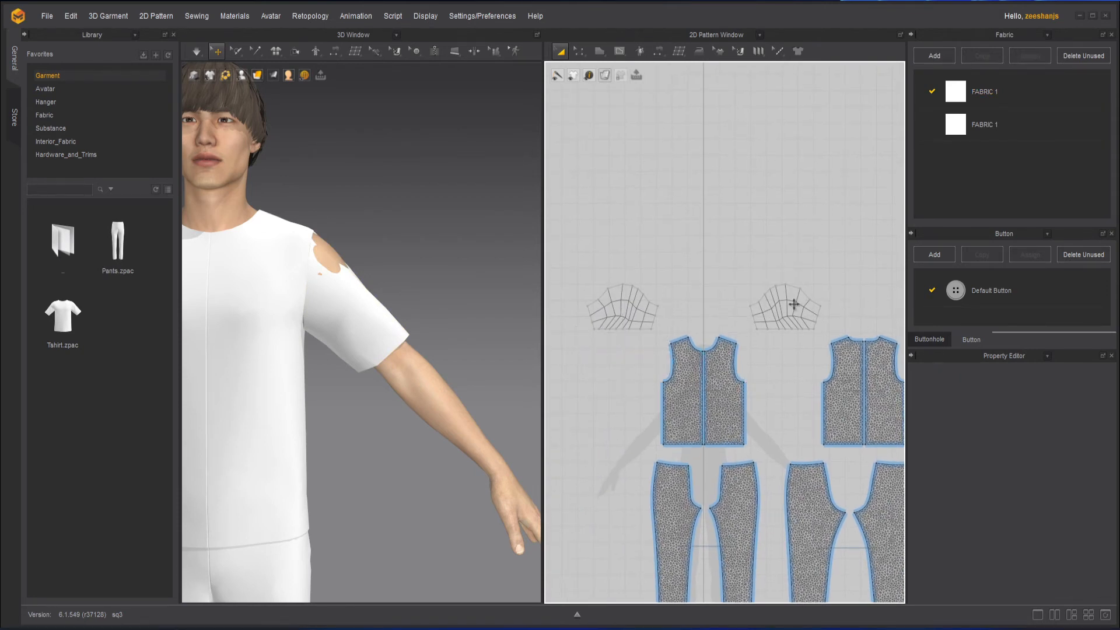
Switch the 2D pattern display to Texture Surface.
{"action": "scroll", "coordinate": [793, 304], "scroll_direction": "up", "scroll_amount": 5}
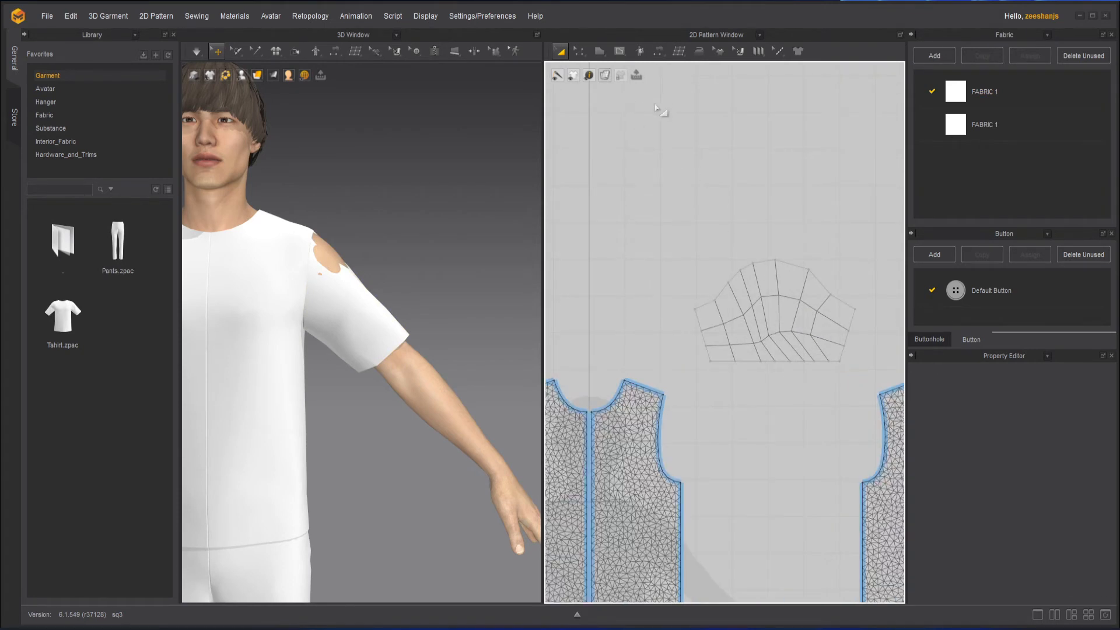
{"action": "left_click", "coordinate": [605, 76]}
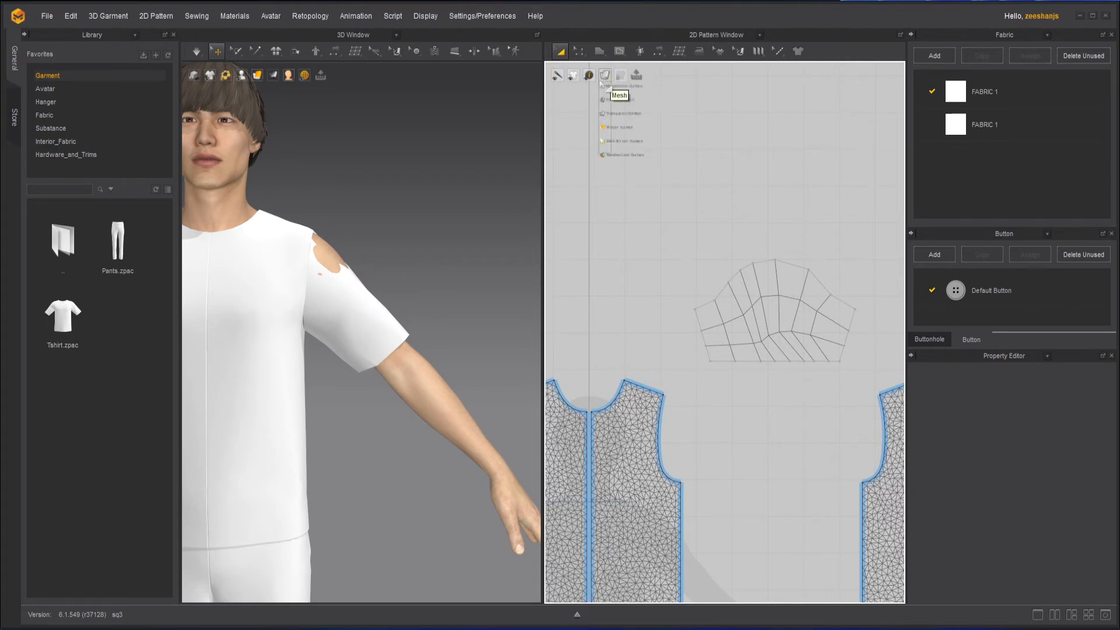
{"action": "left_click", "coordinate": [648, 133]}
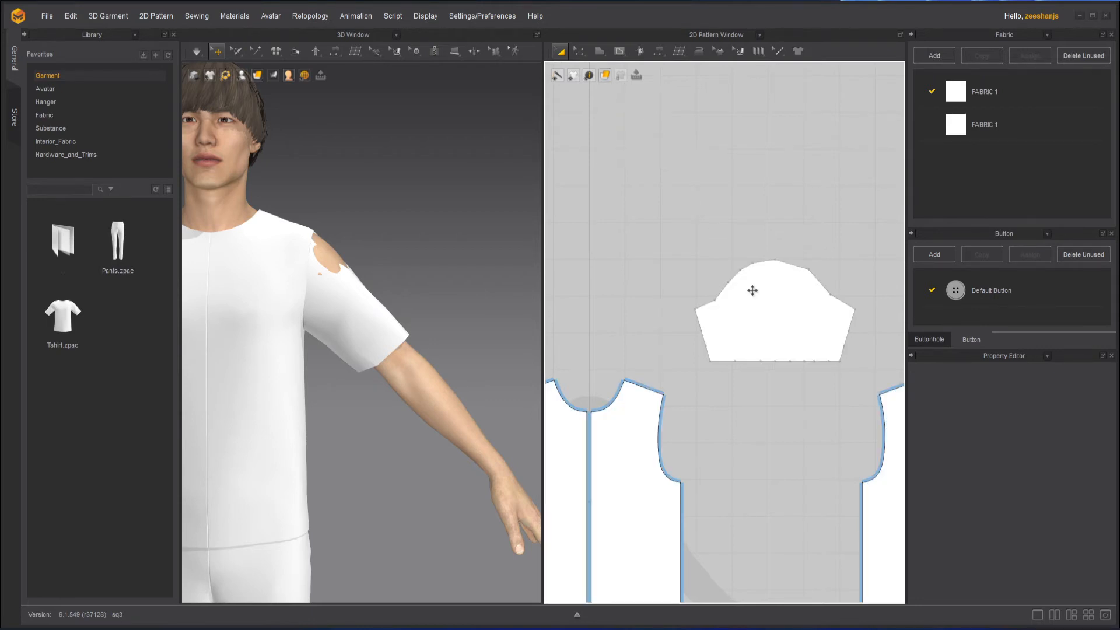
Start the Patch Topology tool over the pants patterns.
{"action": "scroll", "coordinate": [752, 298], "scroll_direction": "down", "scroll_amount": 5}
{"action": "scroll", "coordinate": [713, 318], "scroll_direction": "up", "scroll_amount": 6}
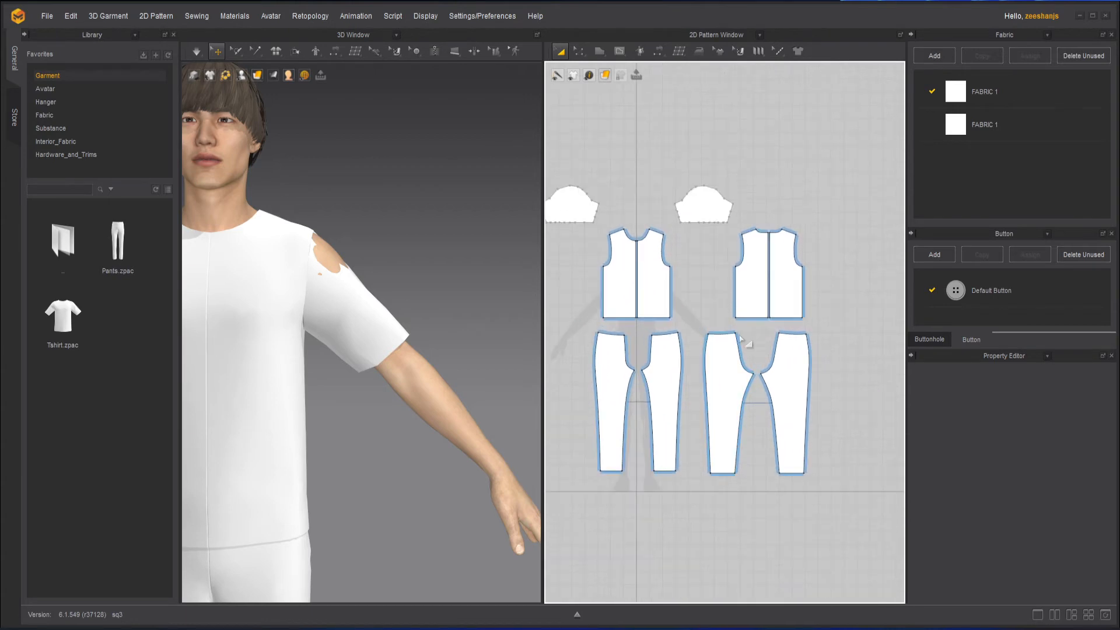
{"action": "scroll", "coordinate": [701, 309], "scroll_direction": "up", "scroll_amount": 2}
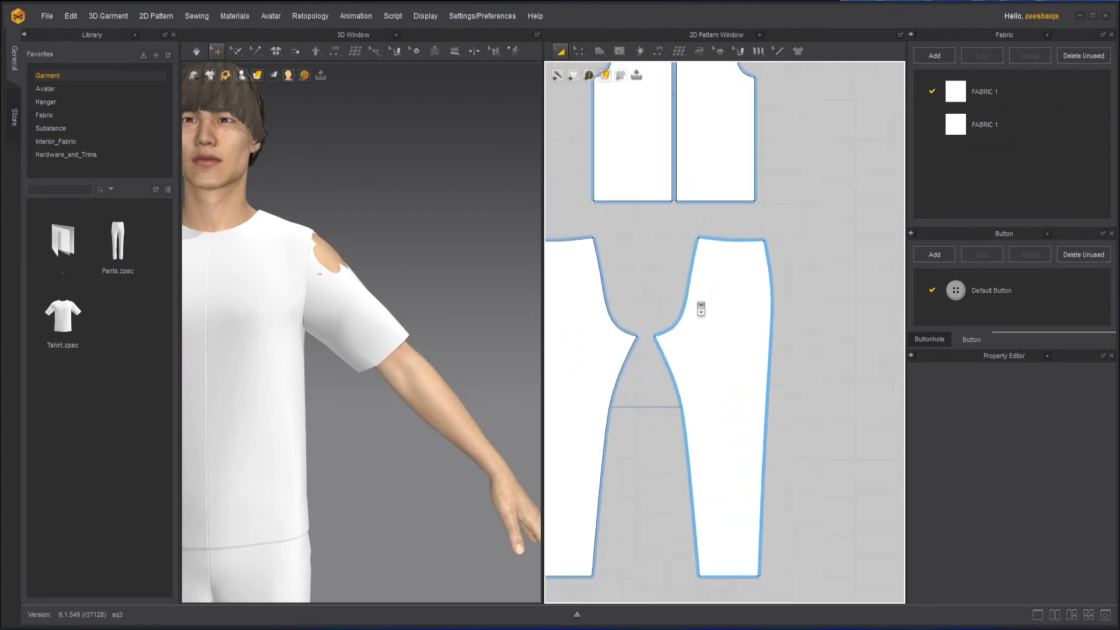
{"action": "scroll", "coordinate": [702, 321], "scroll_direction": "down", "scroll_amount": 5}
{"action": "scroll", "coordinate": [620, 154], "scroll_direction": "up", "scroll_amount": 3}
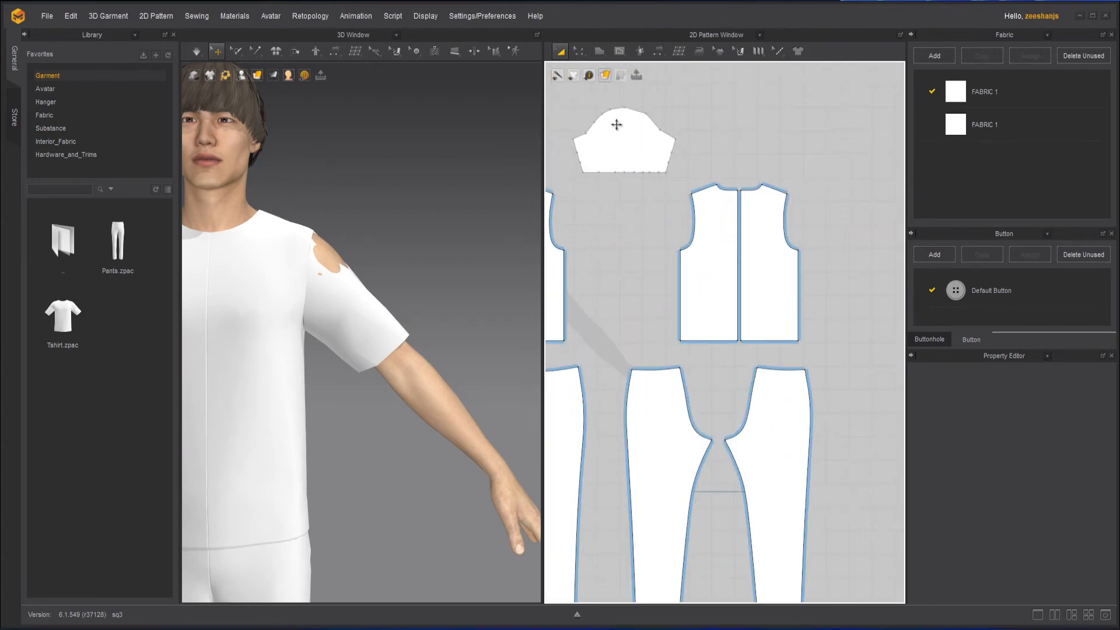
{"action": "right_click_drag", "start_coordinate": [850, 415], "coordinate": [776, 290]}
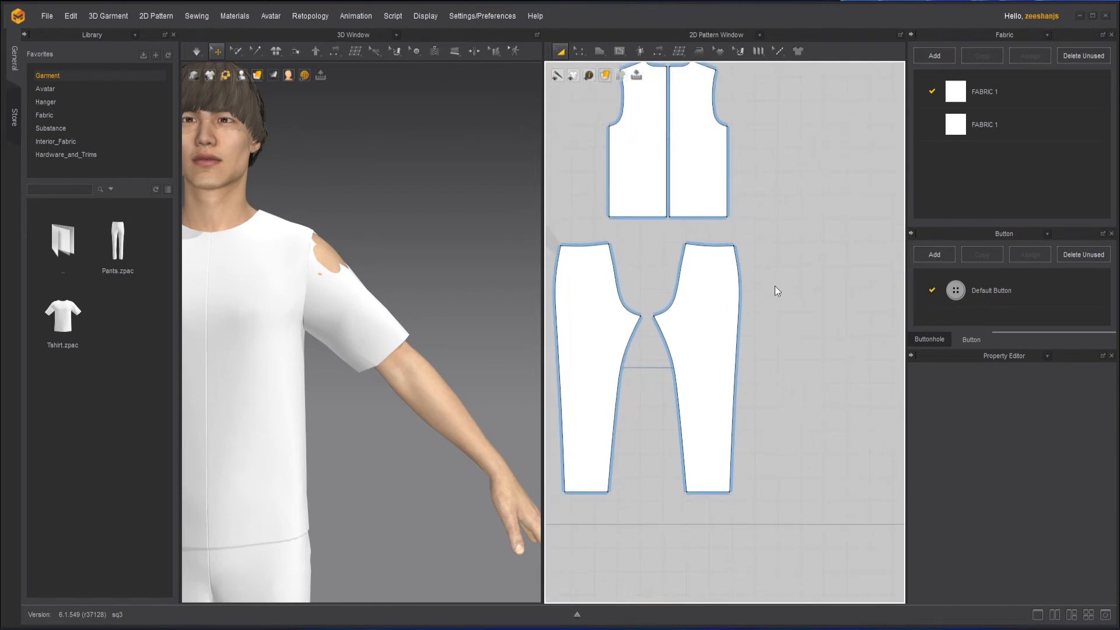
{"action": "scroll", "coordinate": [776, 287], "scroll_direction": "up", "scroll_amount": 1}
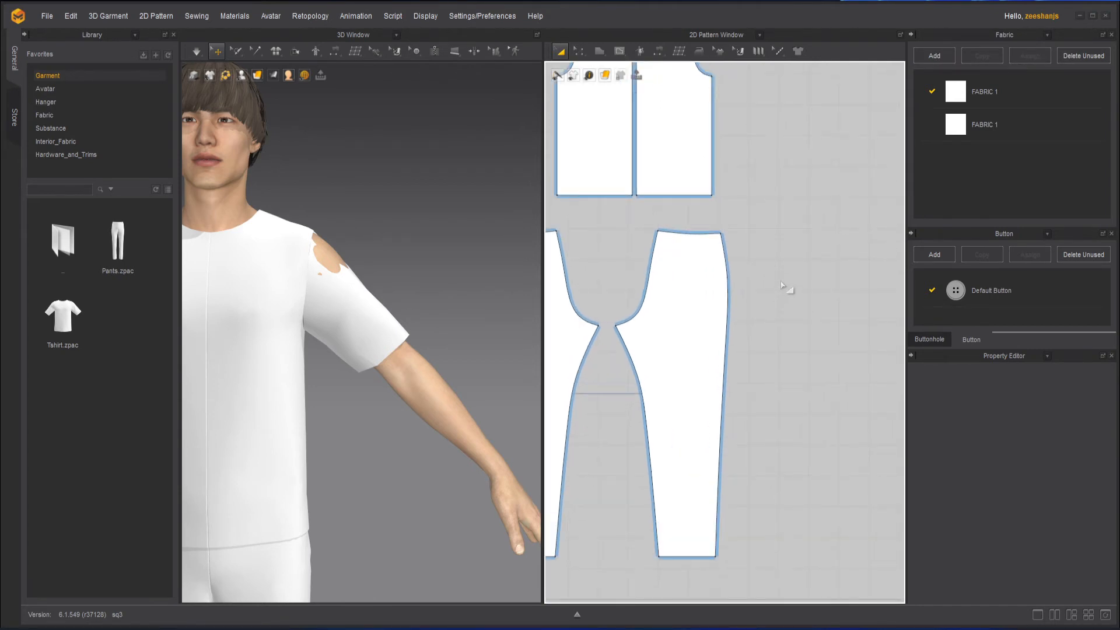
{"action": "left_click", "coordinate": [678, 51]}
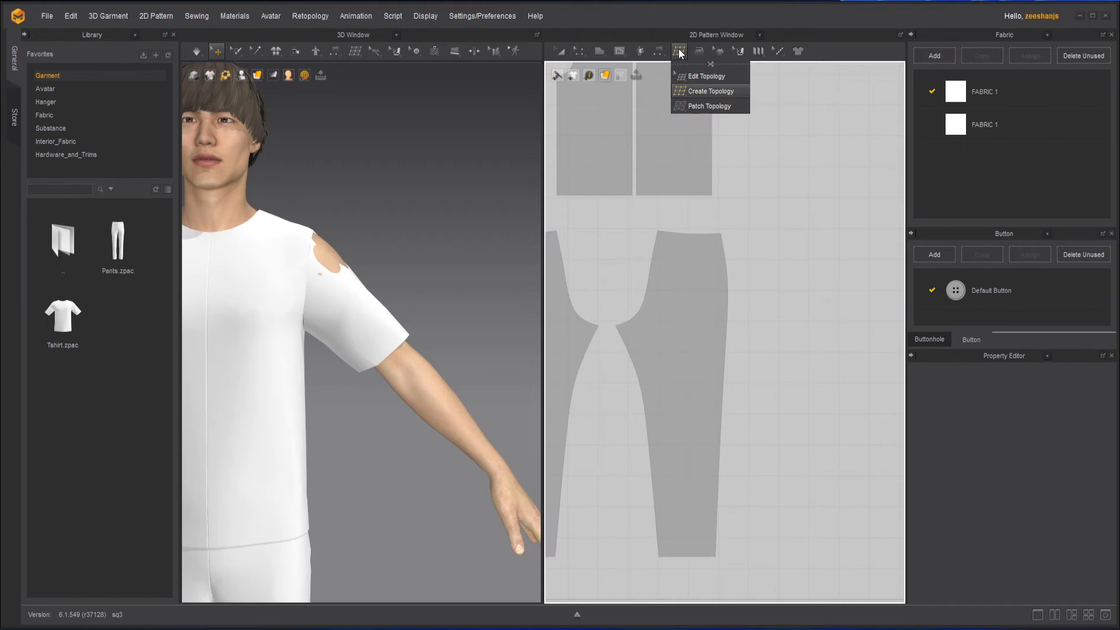
{"action": "left_click", "coordinate": [701, 107]}
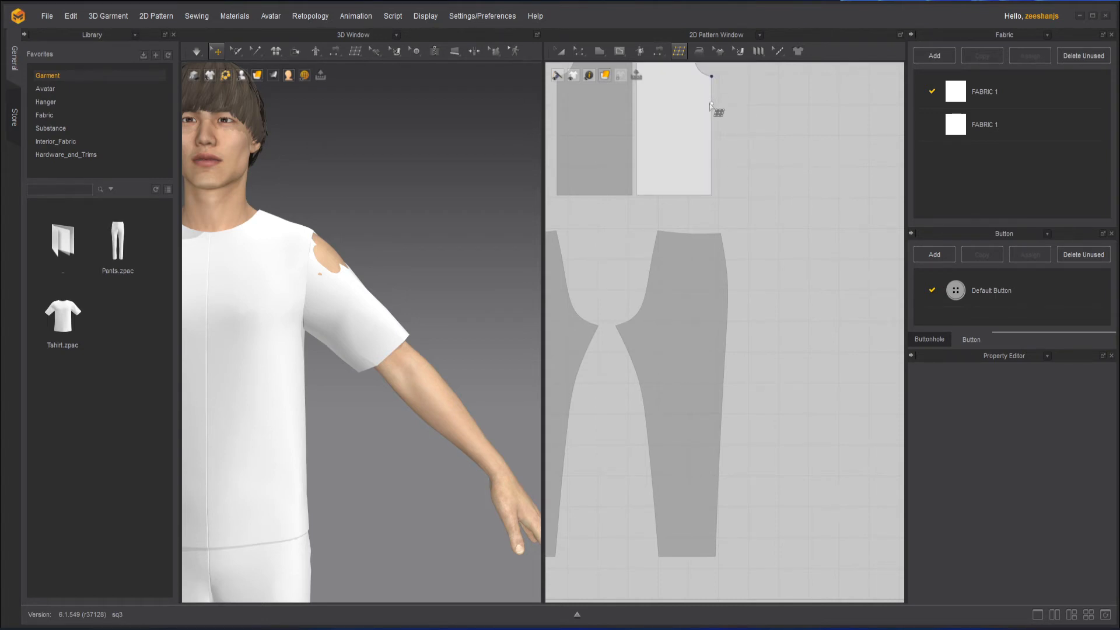
{"action": "left_click", "coordinate": [674, 117]}
{"action": "left_click", "coordinate": [678, 51]}
{"action": "left_click", "coordinate": [703, 106]}
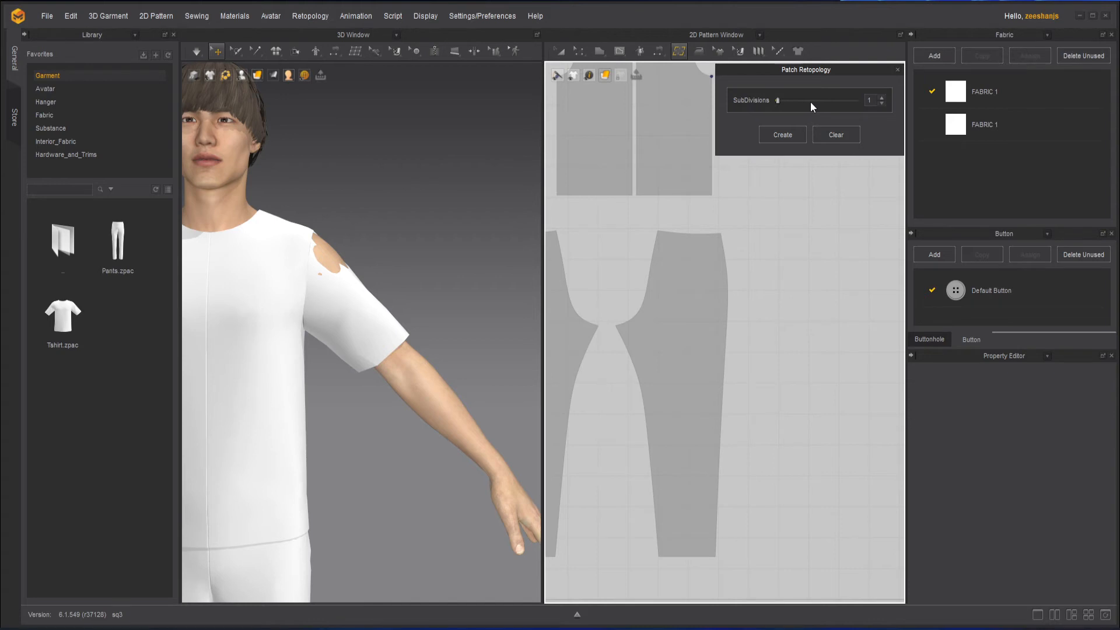
Raise the patch subdivisions count.
{"action": "left_click", "coordinate": [882, 98]}
{"action": "left_click", "coordinate": [881, 98]}
{"action": "left_click", "coordinate": [881, 98]}
{"action": "left_click", "coordinate": [881, 98]}
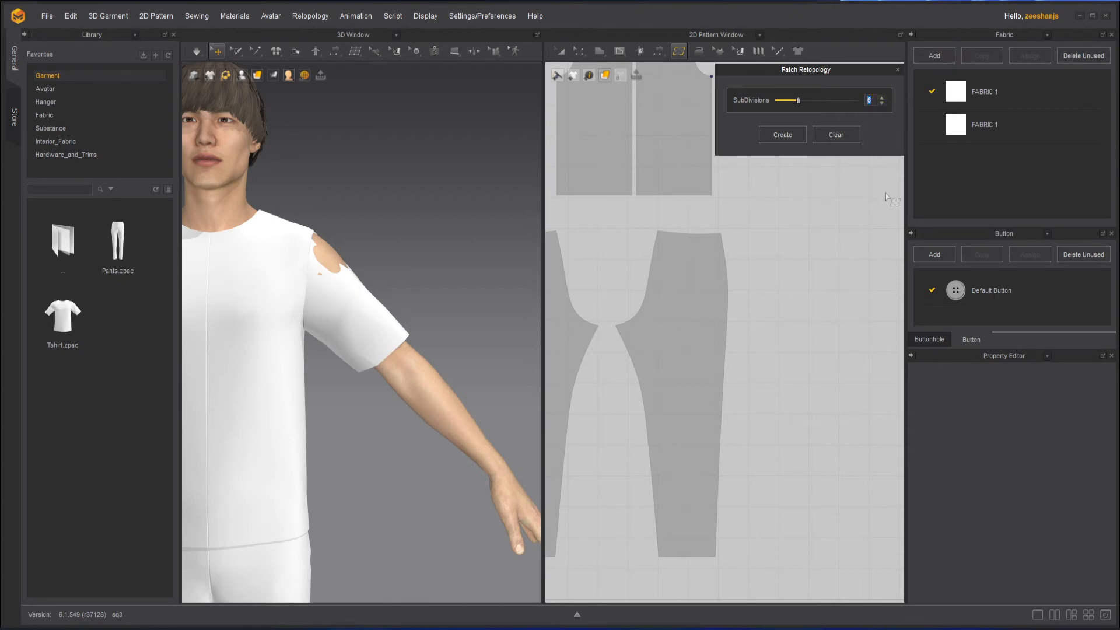
Trace the pant leg's inner edge point by point and drag to create a patch topology grid over the legs.
{"action": "left_click", "coordinate": [616, 326]}
{"action": "left_click", "coordinate": [628, 350]}
{"action": "left_click", "coordinate": [638, 378]}
{"action": "left_click", "coordinate": [643, 405]}
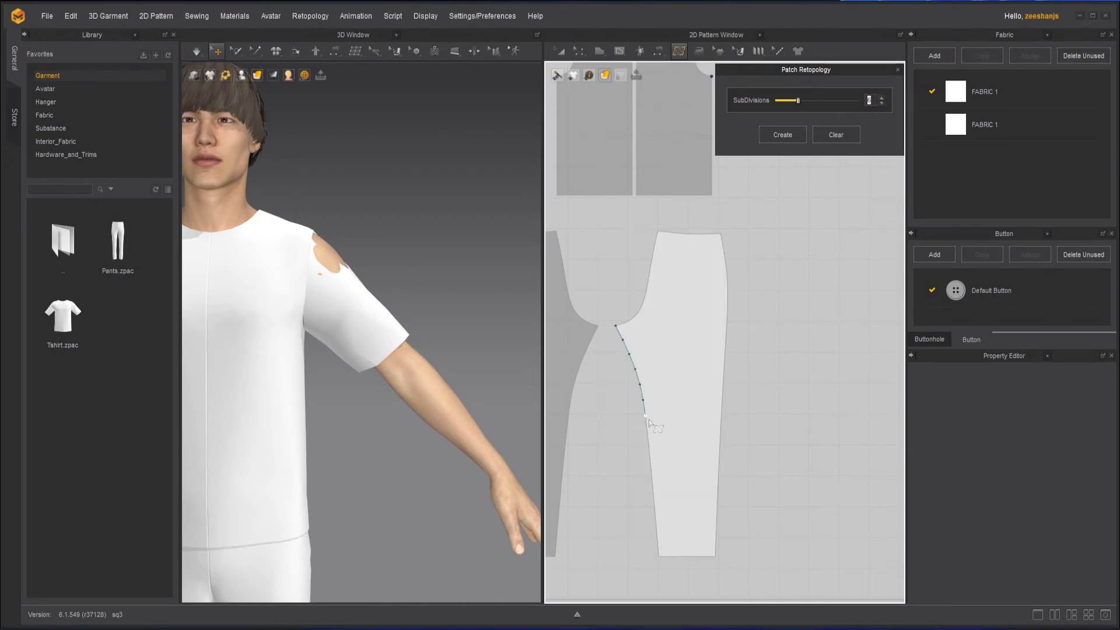
{"action": "left_click", "coordinate": [647, 433]}
{"action": "left_click", "coordinate": [651, 460]}
{"action": "mouse_move", "coordinate": [658, 492]}
{"action": "left_mouse_down"}
{"action": "mouse_move", "coordinate": [658, 556]}
{"action": "mouse_move", "coordinate": [716, 559]}
{"action": "mouse_move", "coordinate": [735, 328]}
{"action": "mouse_move", "coordinate": [611, 329]}
{"action": "left_mouse_up"}
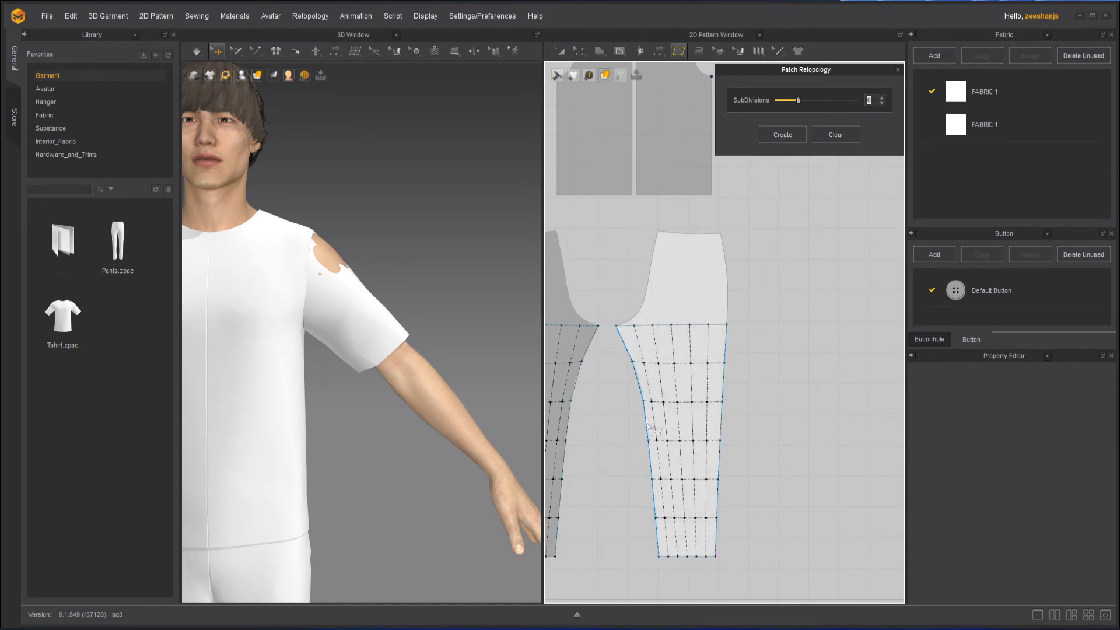
Adjust the patch subdivisions for the leg's outer edge.
{"action": "left_click", "coordinate": [882, 98]}
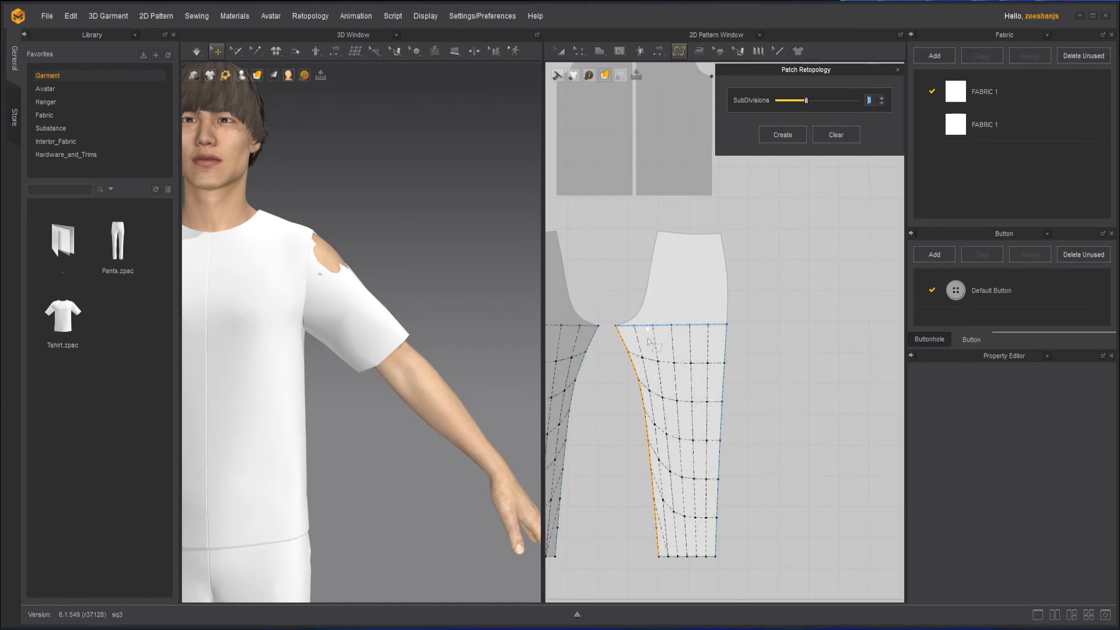
{"action": "left_click", "coordinate": [723, 410]}
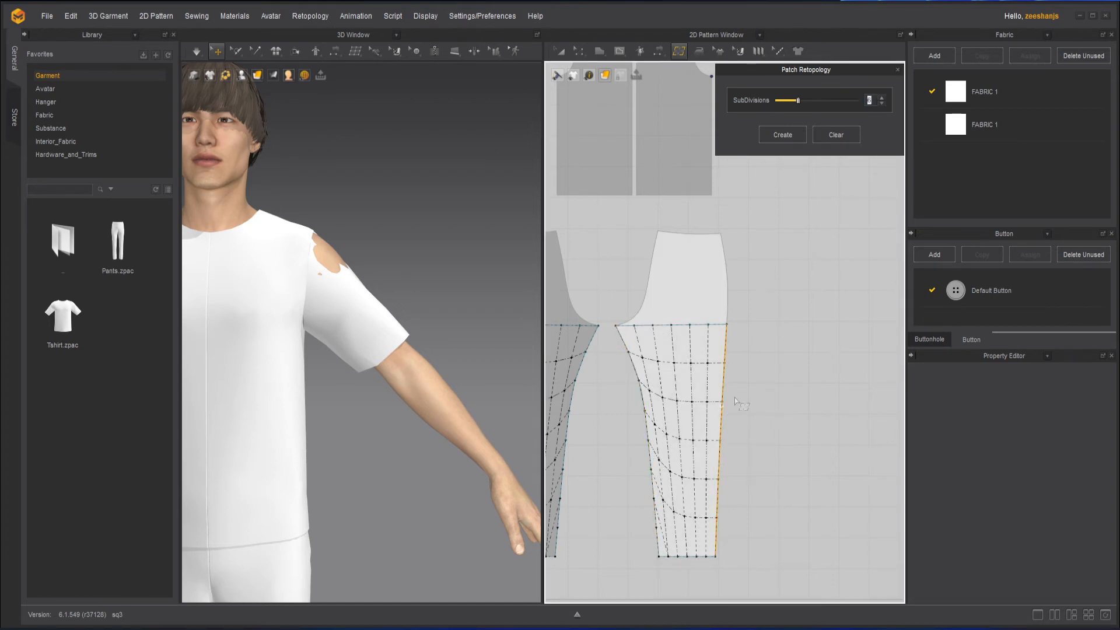
{"action": "left_click", "coordinate": [882, 99]}
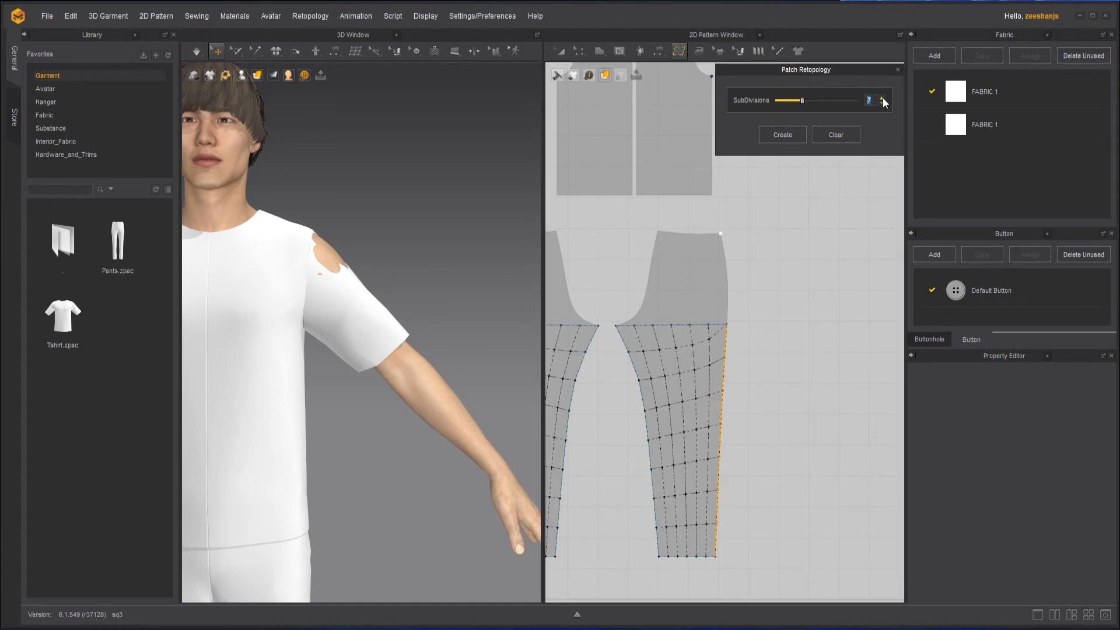
{"action": "left_click", "coordinate": [882, 98]}
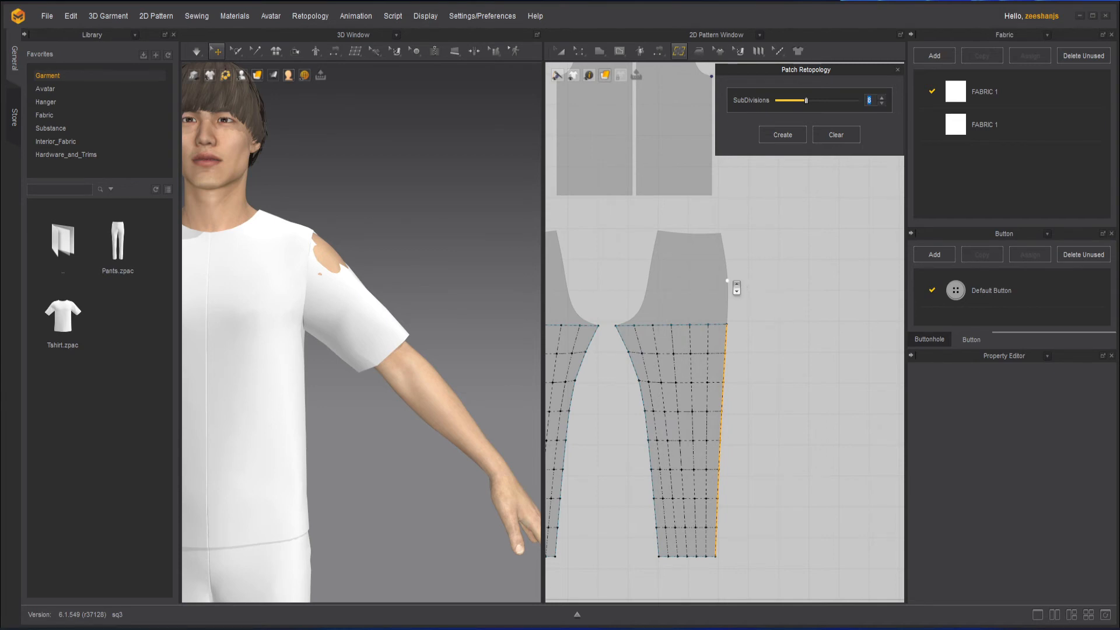
Adjust the patch subdivisions along the outer hip edge of the pant's upper section.
{"action": "scroll", "coordinate": [736, 287], "scroll_direction": "up", "scroll_amount": 2}
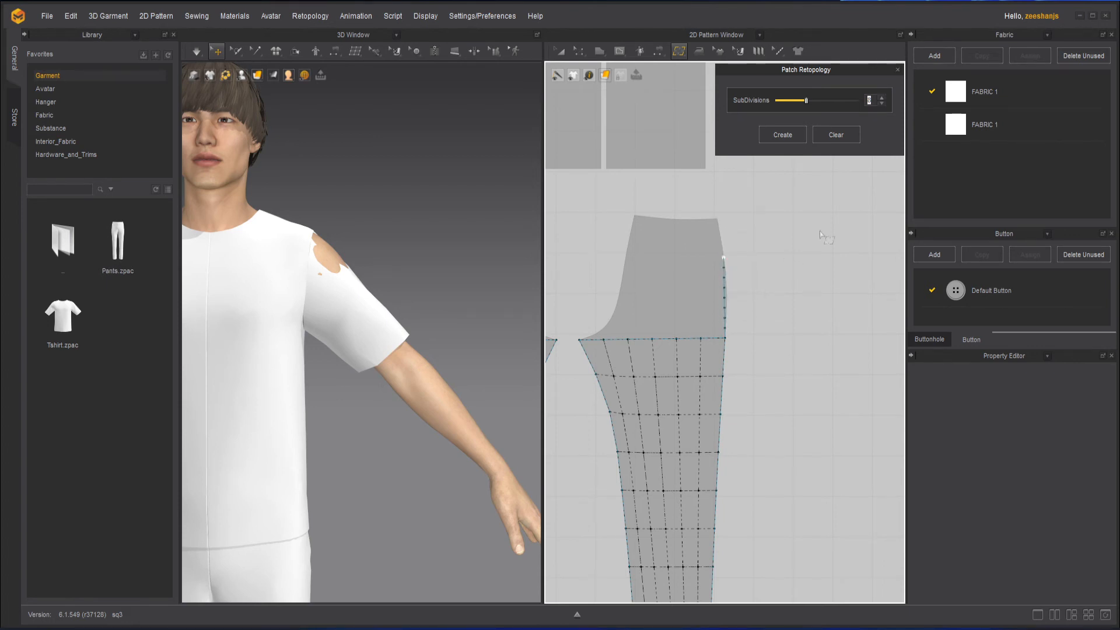
{"action": "left_click", "coordinate": [881, 103]}
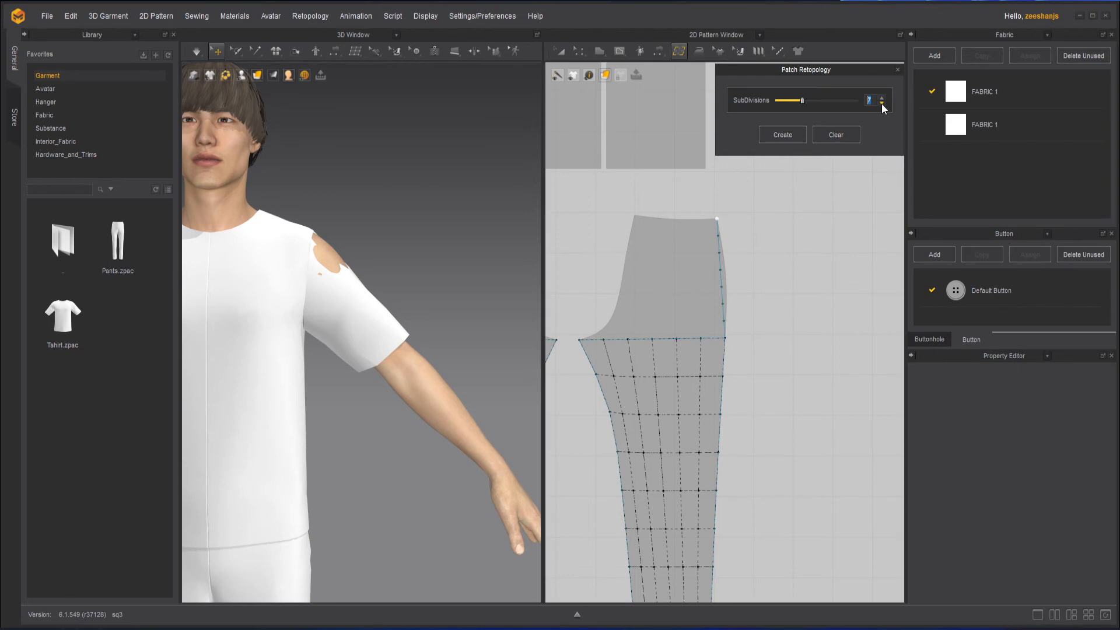
{"action": "left_click", "coordinate": [880, 103]}
{"action": "left_click", "coordinate": [881, 103]}
{"action": "left_click", "coordinate": [882, 104]}
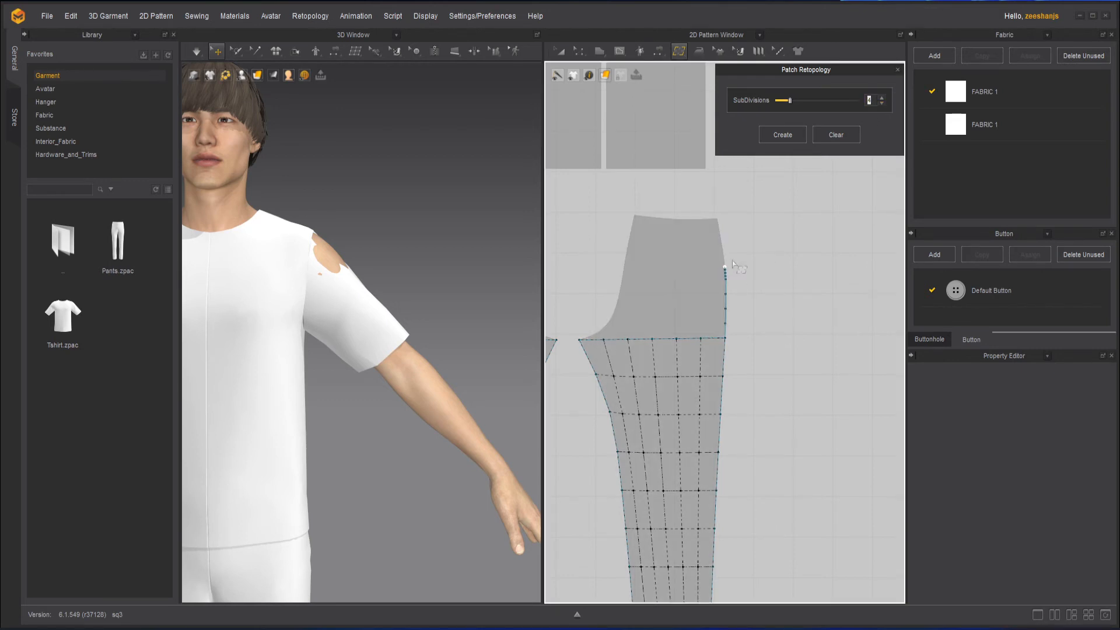
{"action": "left_click", "coordinate": [881, 98]}
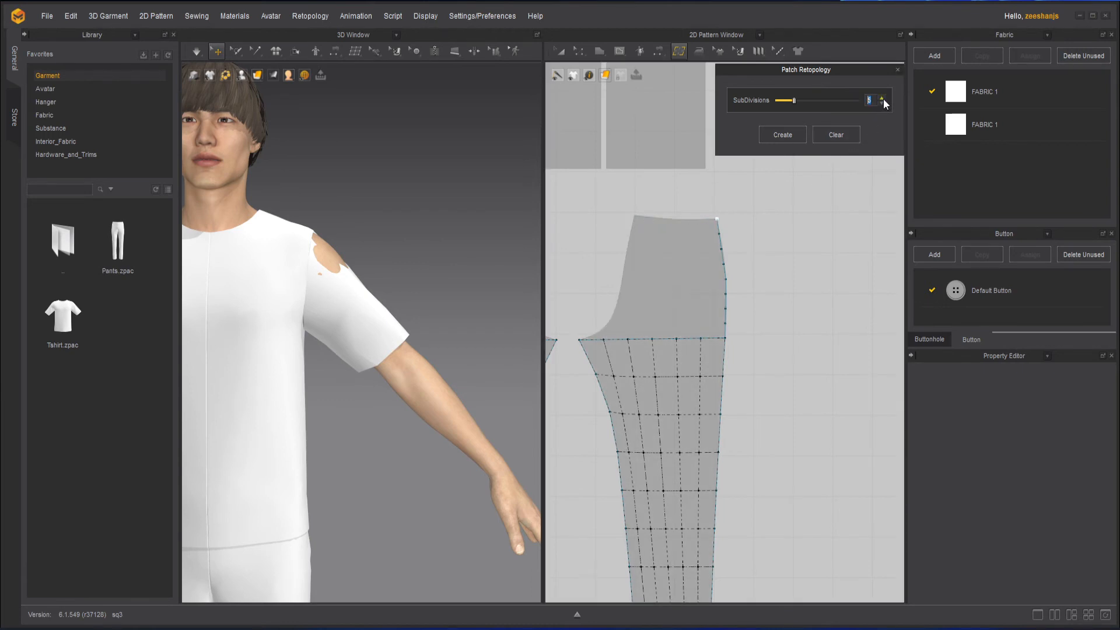
Continue the patch boundary along the pant's waistline and crotch curve, raising its subdivisions.
{"action": "left_click", "coordinate": [634, 216]}
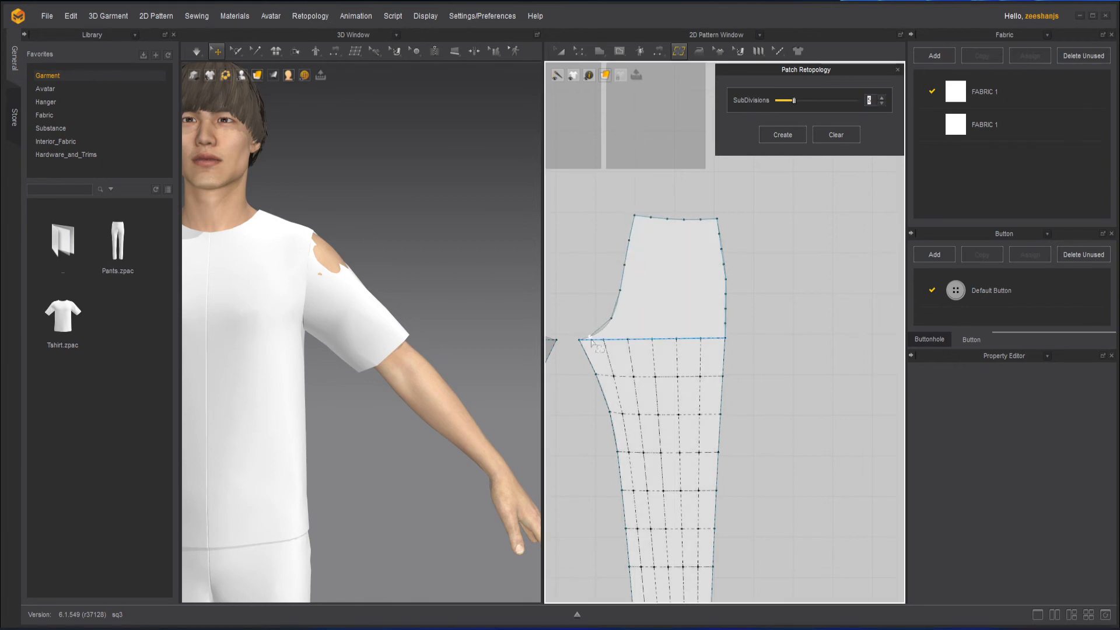
{"action": "left_click", "coordinate": [882, 98]}
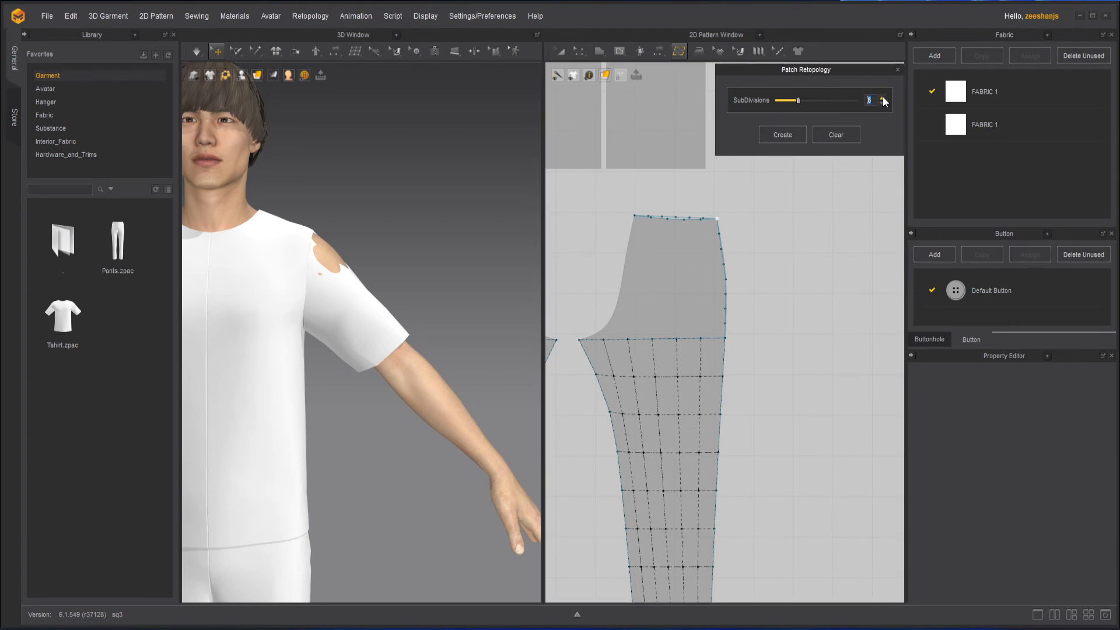
{"action": "left_click", "coordinate": [882, 98]}
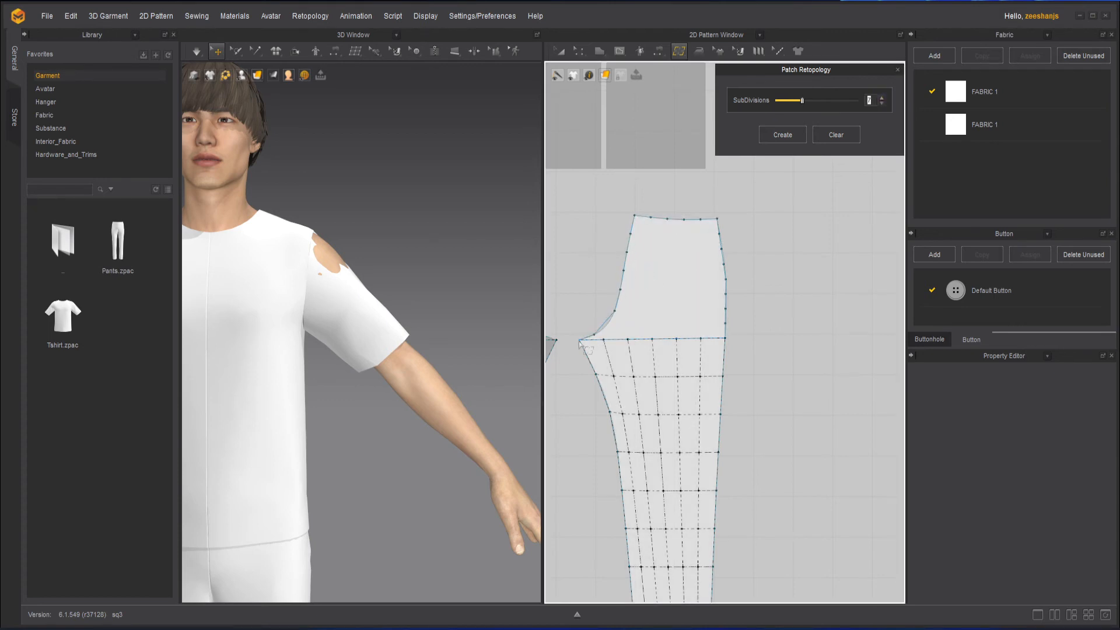
{"action": "left_click", "coordinate": [725, 337]}
{"action": "left_click", "coordinate": [624, 266]}
Adjust the patch subdivisions for the crotch curve segment of the upper section.
{"action": "left_click", "coordinate": [882, 98]}
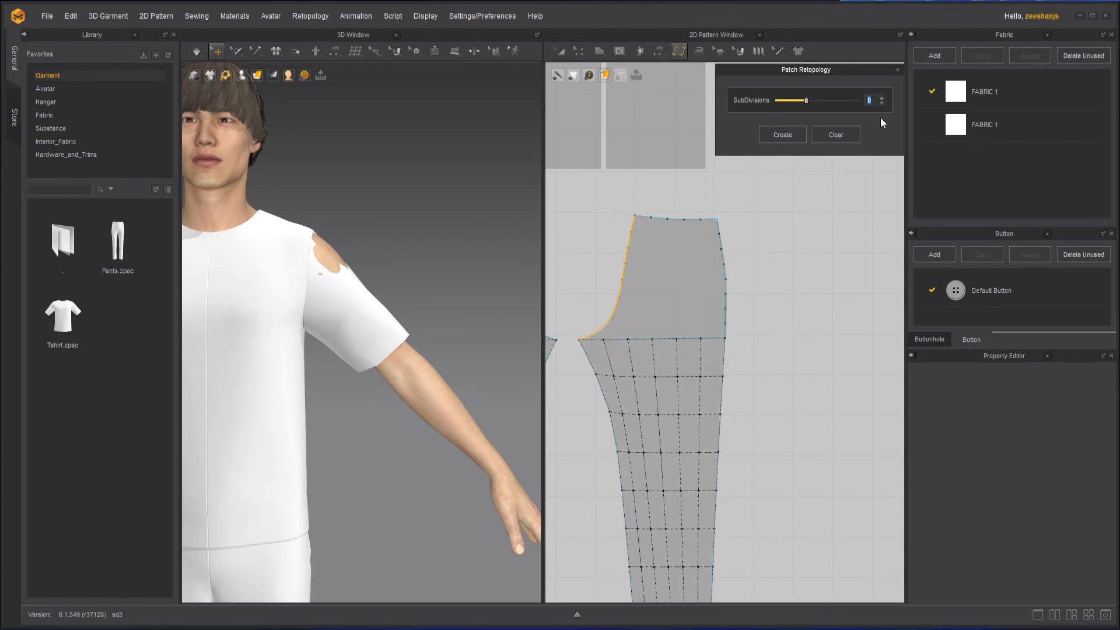
{"action": "left_click", "coordinate": [881, 103]}
{"action": "left_click", "coordinate": [881, 103]}
{"action": "left_click", "coordinate": [881, 103]}
{"action": "left_click", "coordinate": [882, 98]}
{"action": "left_click", "coordinate": [882, 98]}
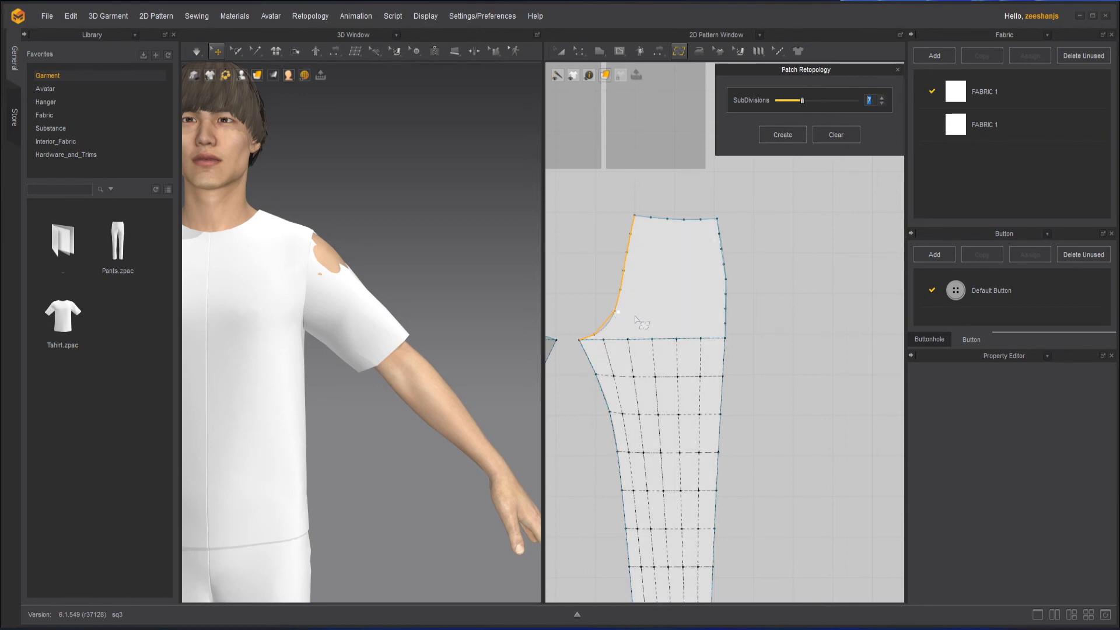
Close the patch over the pant's upper section by clicking its remaining corner points.
{"action": "left_click", "coordinate": [726, 280]}
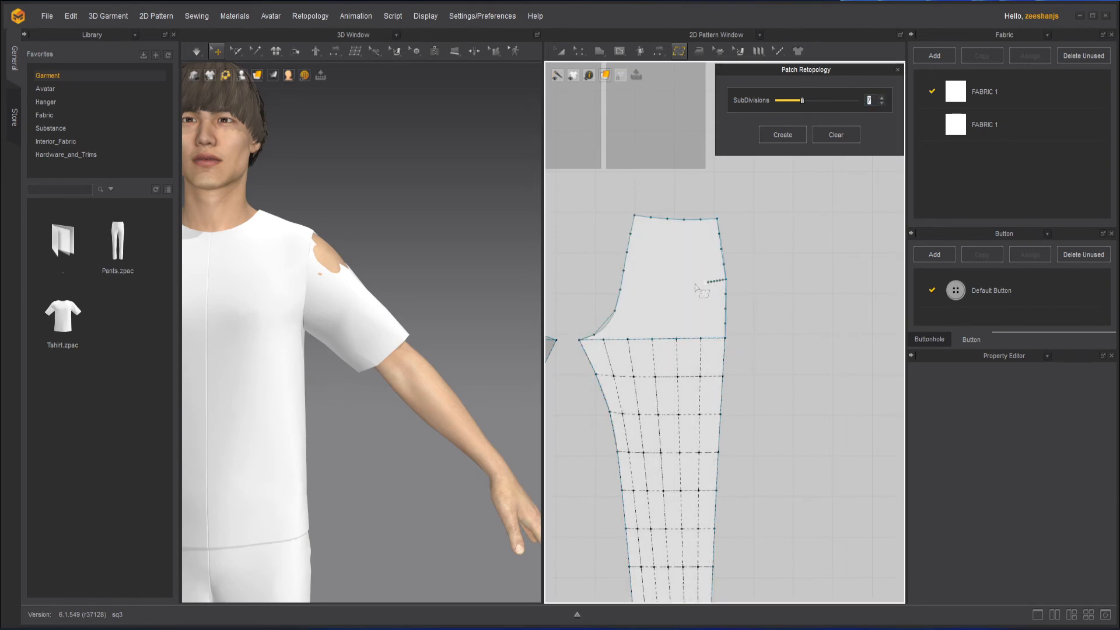
{"action": "left_click", "coordinate": [623, 274]}
{"action": "left_click", "coordinate": [581, 339]}
{"action": "left_click", "coordinate": [718, 220]}
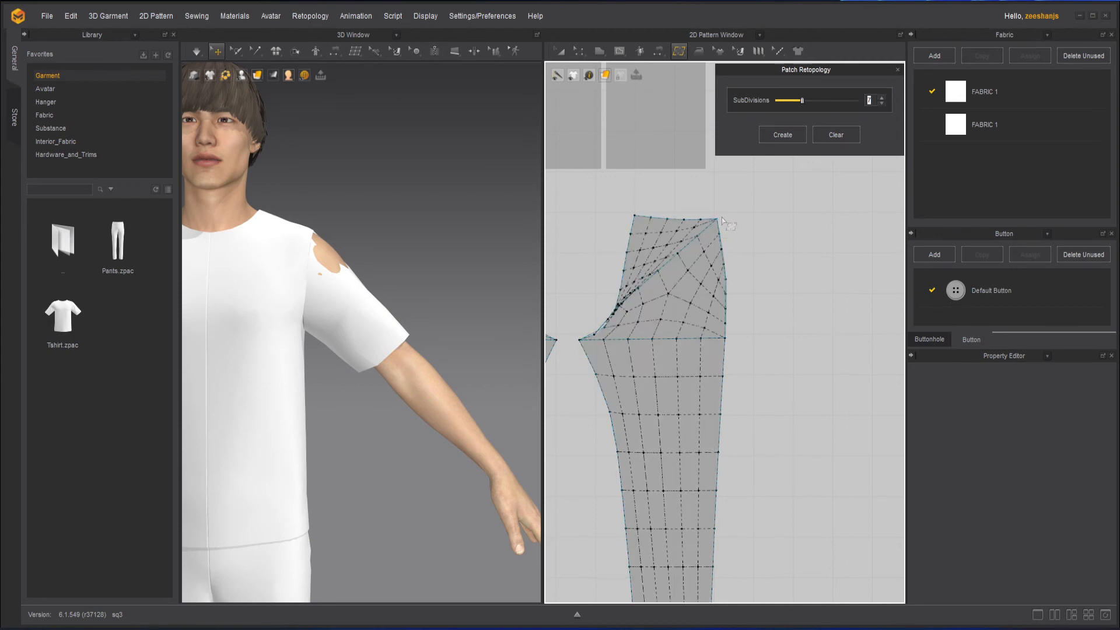
Select the diagonal patch edge across the upper section and lower its subdivisions to 3.
{"action": "left_click", "coordinate": [690, 248]}
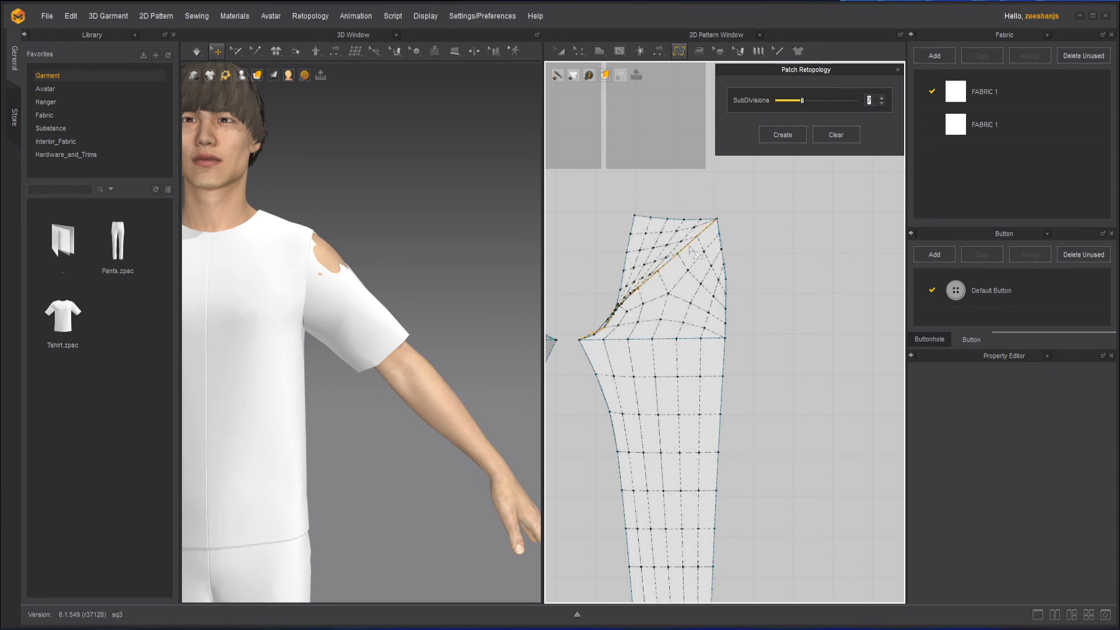
{"action": "left_click", "coordinate": [881, 103]}
{"action": "left_click", "coordinate": [881, 104]}
{"action": "left_click", "coordinate": [881, 104]}
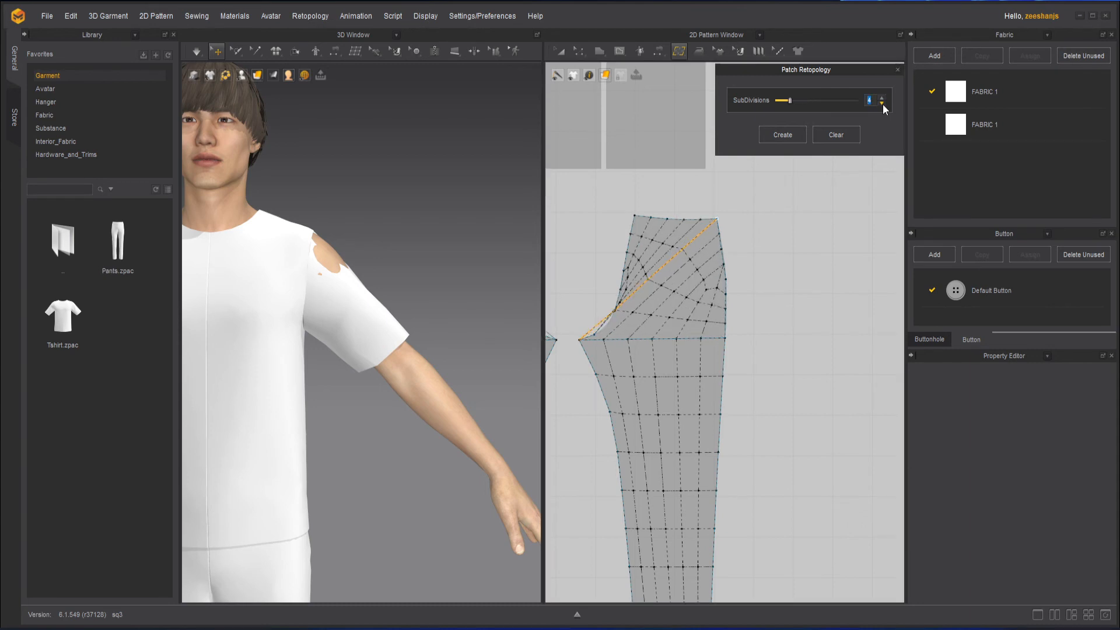
{"action": "left_click", "coordinate": [881, 103]}
{"action": "left_click", "coordinate": [882, 103]}
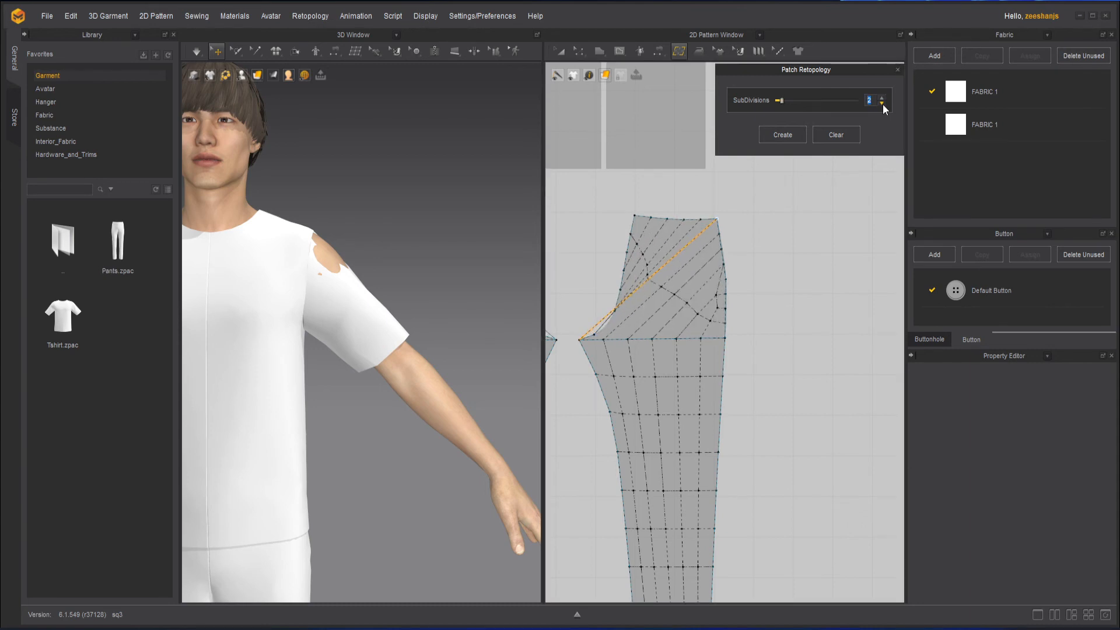
{"action": "left_click", "coordinate": [882, 97]}
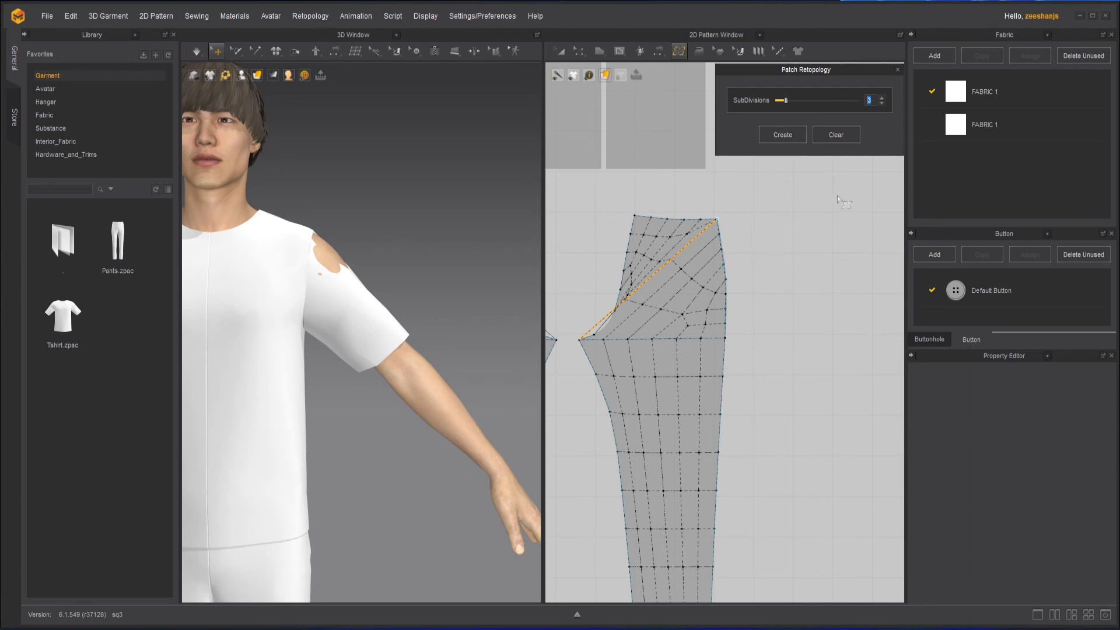
Create the patch topology mesh over both pant patterns.
{"action": "scroll", "coordinate": [757, 248], "scroll_direction": "down", "scroll_amount": 3}
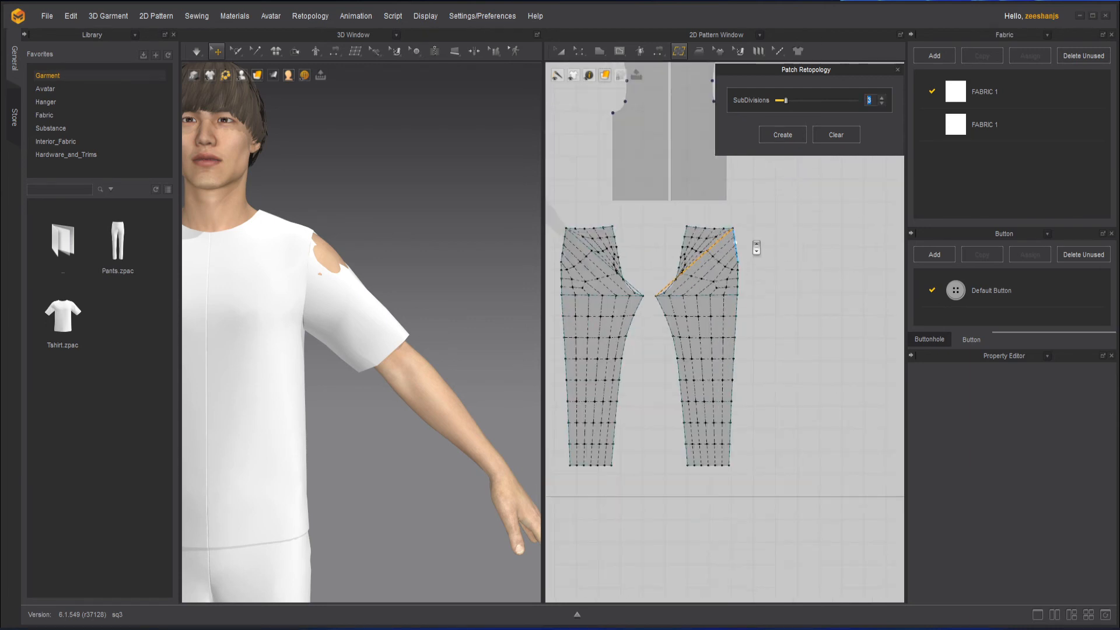
{"action": "left_click", "coordinate": [782, 135]}
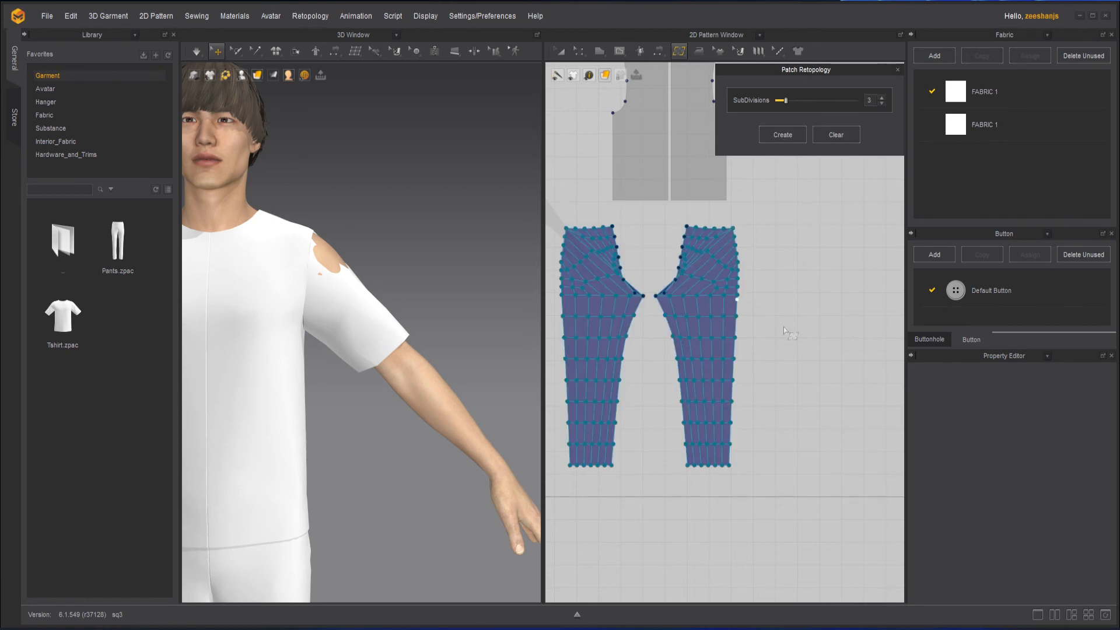
Switch to the Edit Topology tool.
{"action": "scroll", "coordinate": [755, 312], "scroll_direction": "up", "scroll_amount": 3}
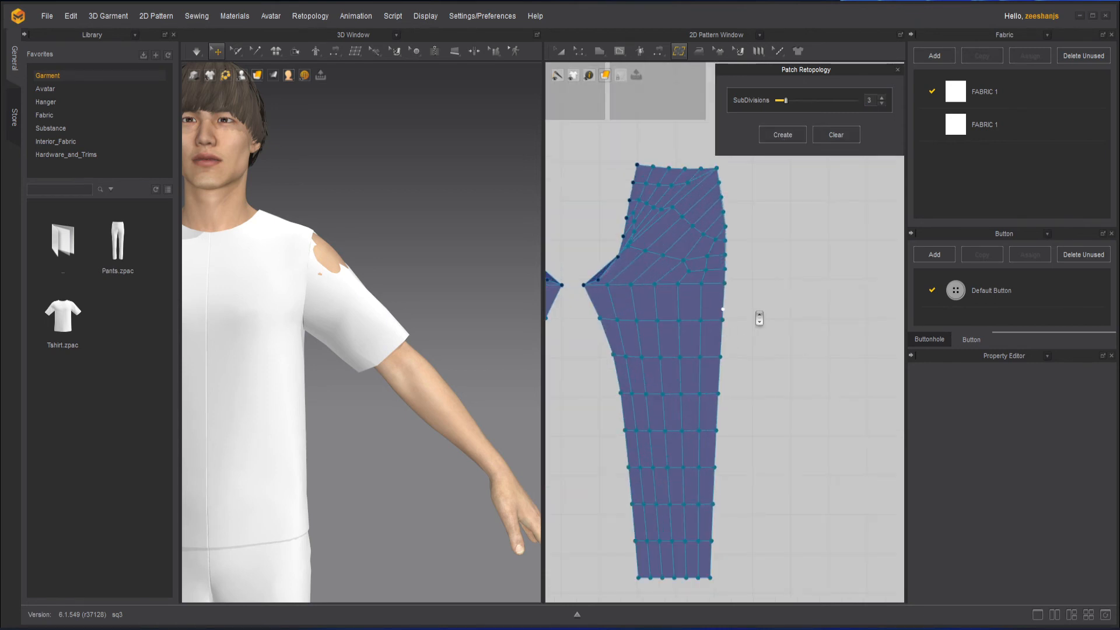
{"action": "right_click", "coordinate": [687, 311]}
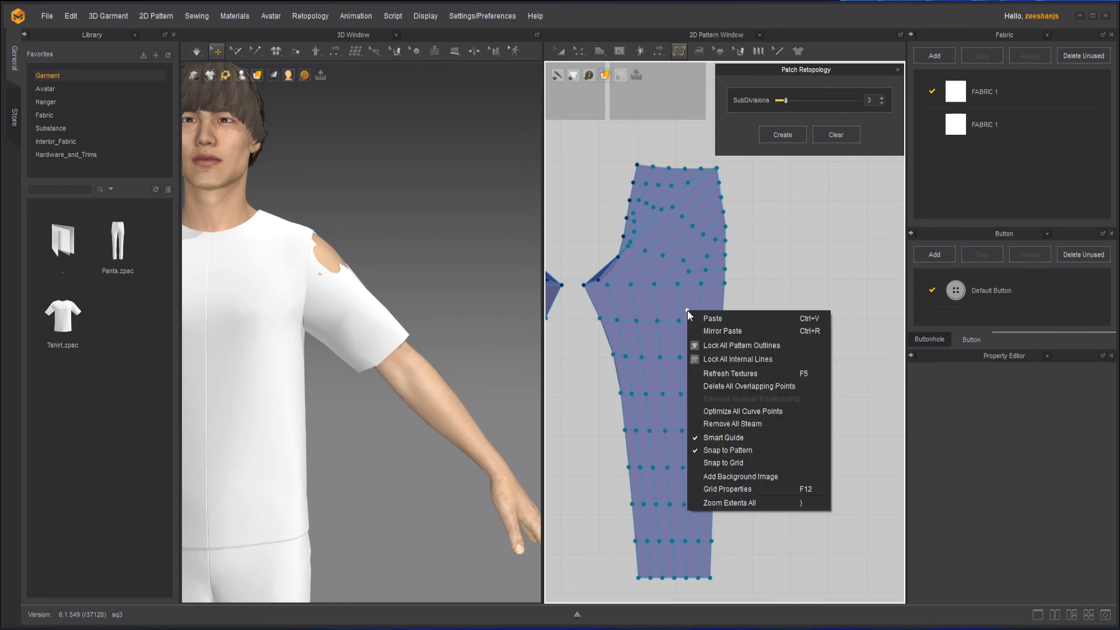
{"action": "left_click", "coordinate": [679, 53]}
{"action": "left_click", "coordinate": [679, 52]}
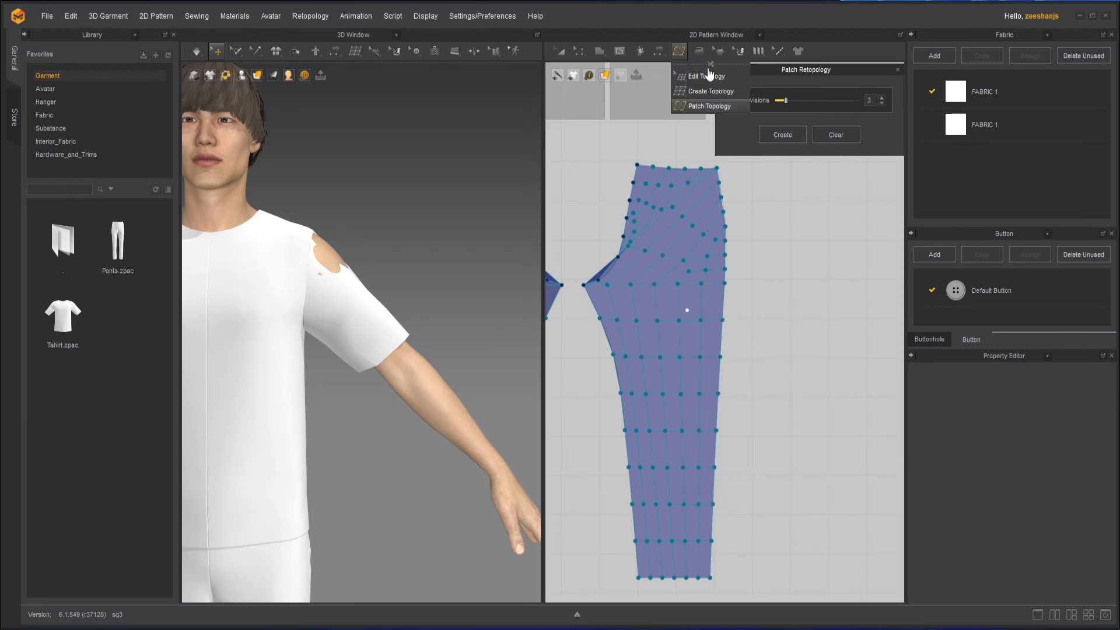
{"action": "left_click", "coordinate": [709, 75]}
Try to remesh a face in the pant's upper section with Remesh (duplicate).
{"action": "right_click", "coordinate": [694, 299]}
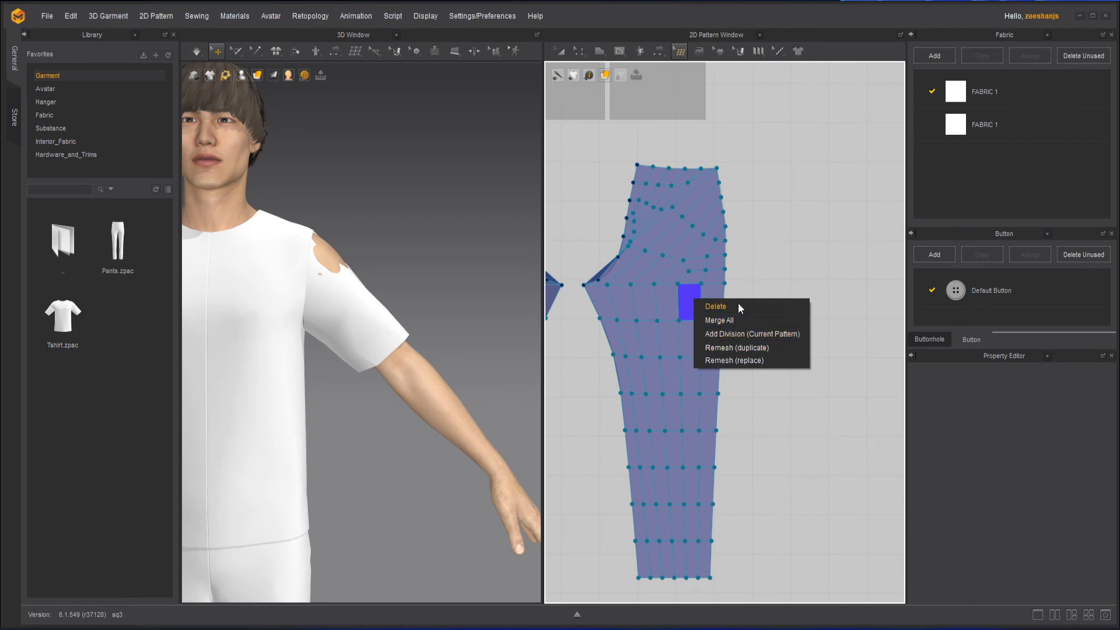
{"action": "left_click", "coordinate": [747, 350]}
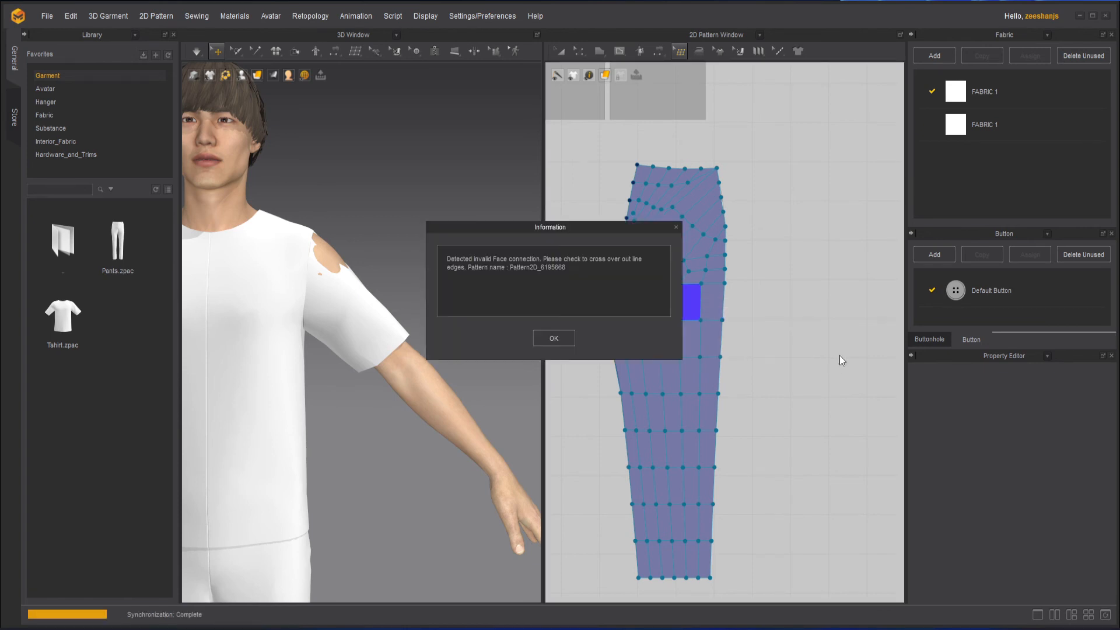
{"action": "left_click", "coordinate": [567, 338]}
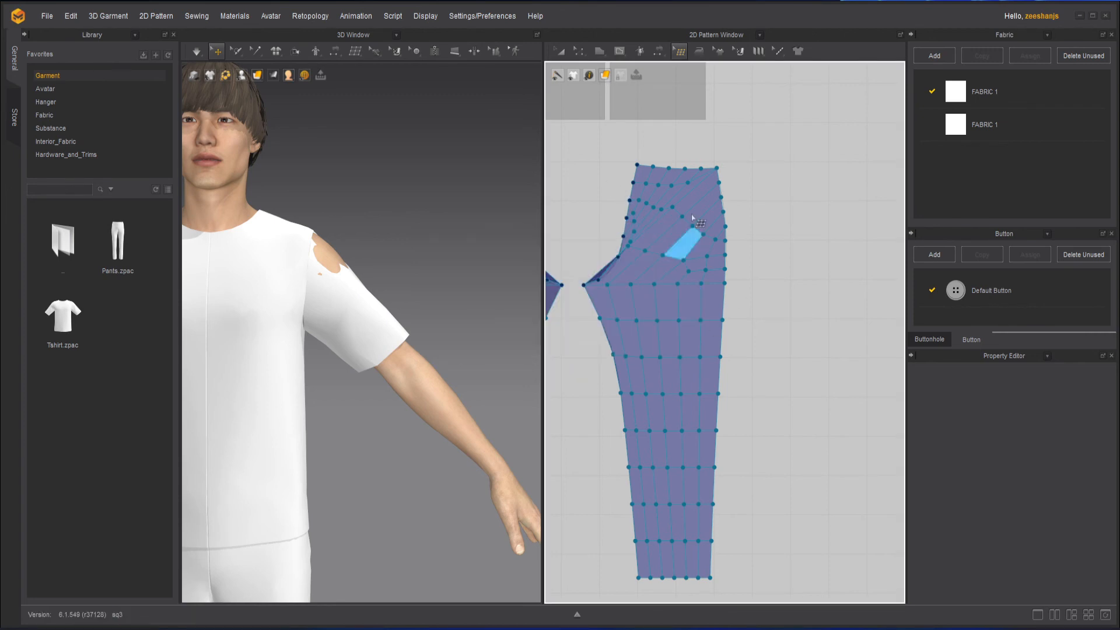
Try remeshing the upper pant section again from its outer waist corner vertex.
{"action": "scroll", "coordinate": [692, 217], "scroll_direction": "down", "scroll_amount": 3}
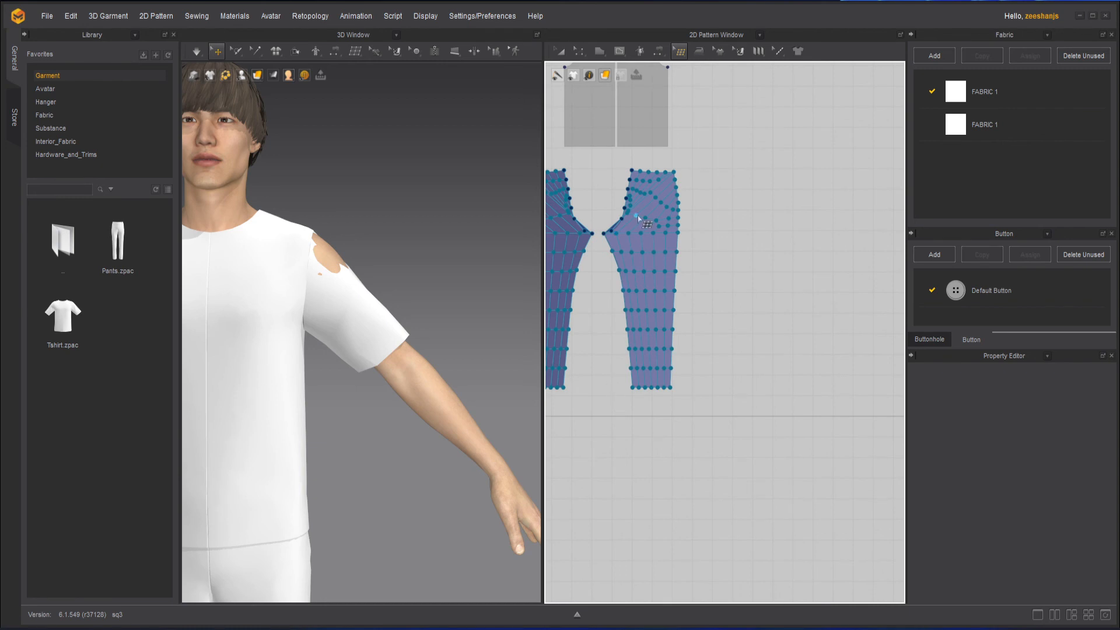
{"action": "scroll", "coordinate": [663, 211], "scroll_direction": "up", "scroll_amount": 3}
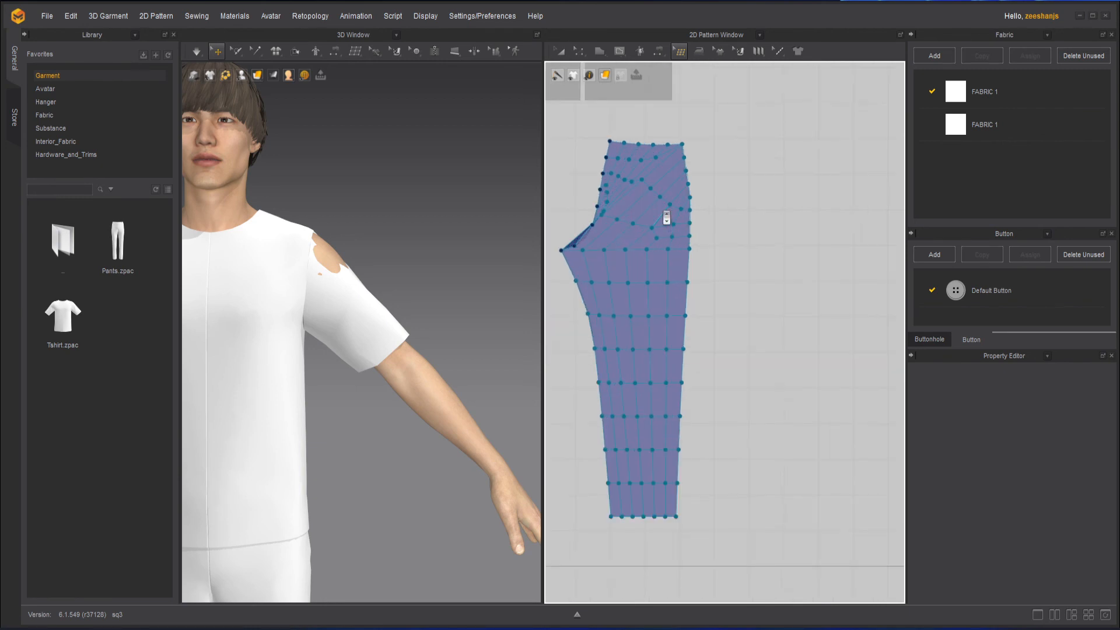
{"action": "right_click", "coordinate": [684, 163]}
{"action": "left_click", "coordinate": [753, 207]}
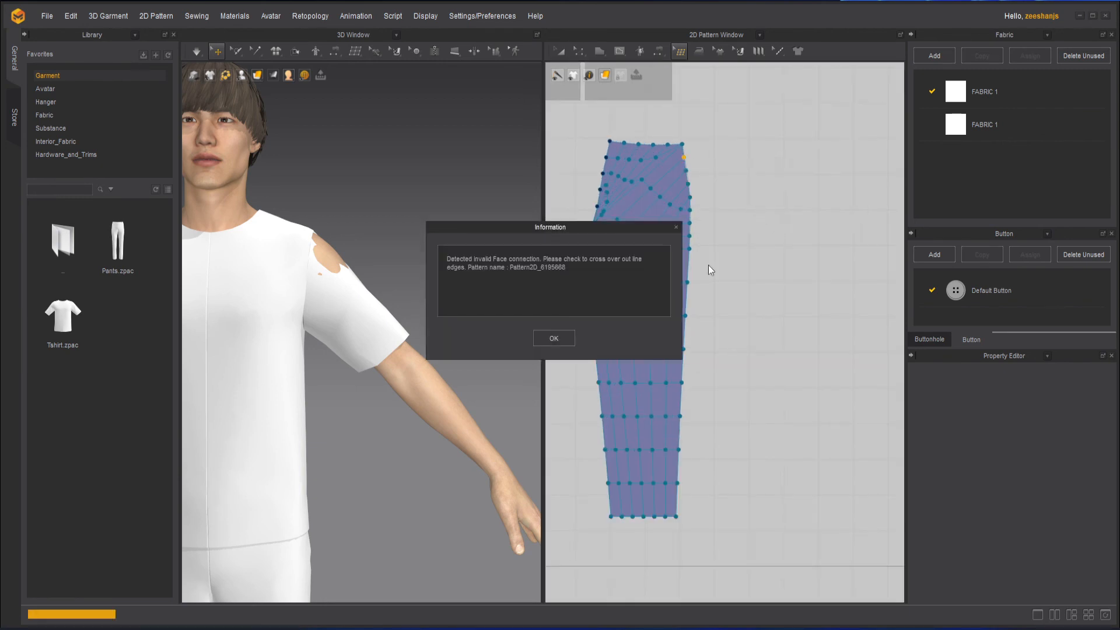
{"action": "left_click", "coordinate": [555, 340]}
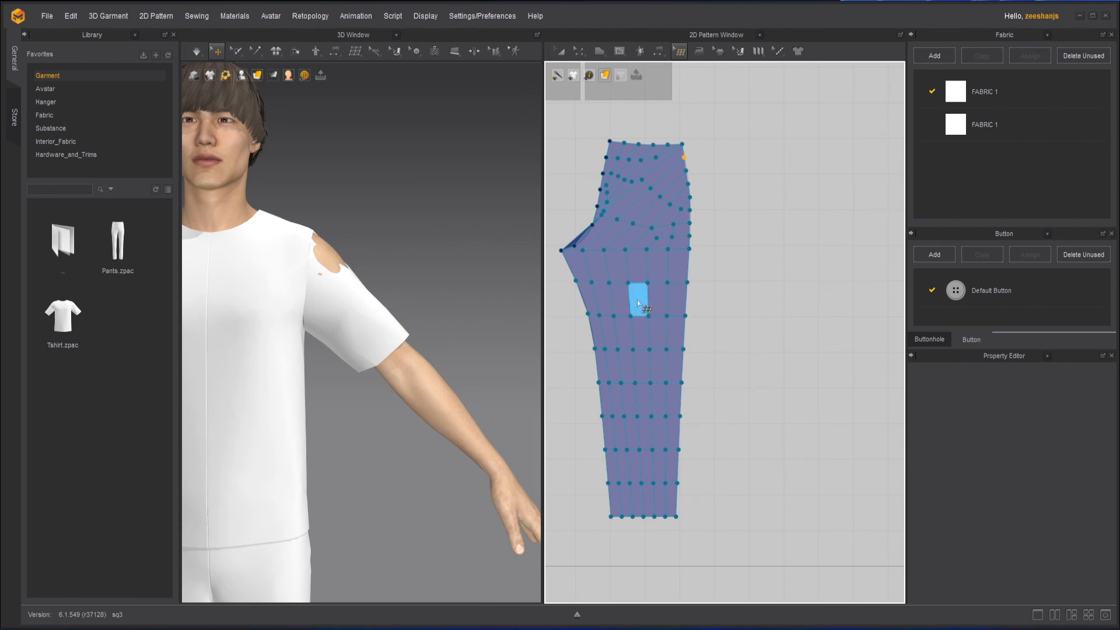
Select two faces along the outer leg and try Remesh (duplicate) on them.
{"action": "left_click", "coordinate": [638, 302]}
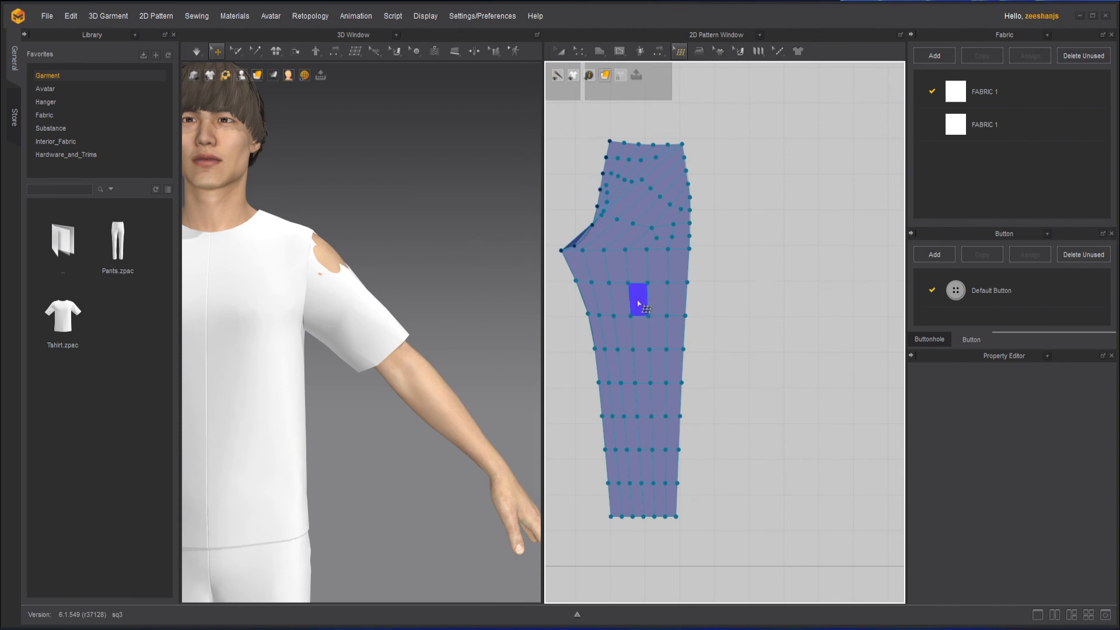
{"action": "left_click", "coordinate": [675, 335]}
{"action": "right_click", "coordinate": [675, 334]}
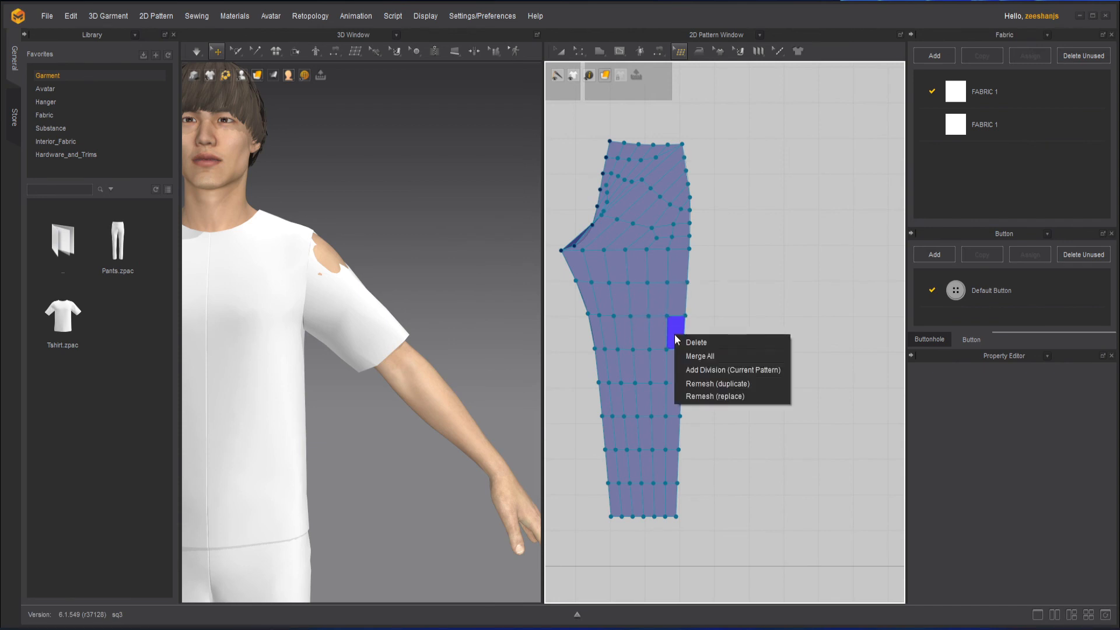
{"action": "left_click", "coordinate": [740, 384]}
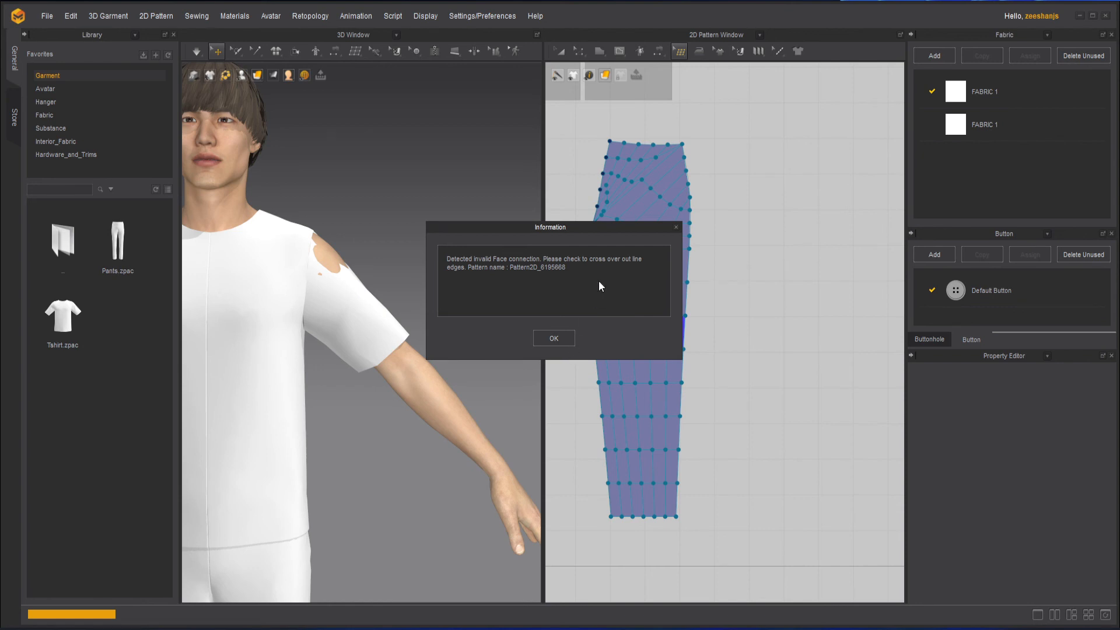
{"action": "left_click", "coordinate": [554, 338]}
Move a crotch vertex down and delete the distorted face next to it.
{"action": "scroll", "coordinate": [617, 233], "scroll_direction": "up", "scroll_amount": 5}
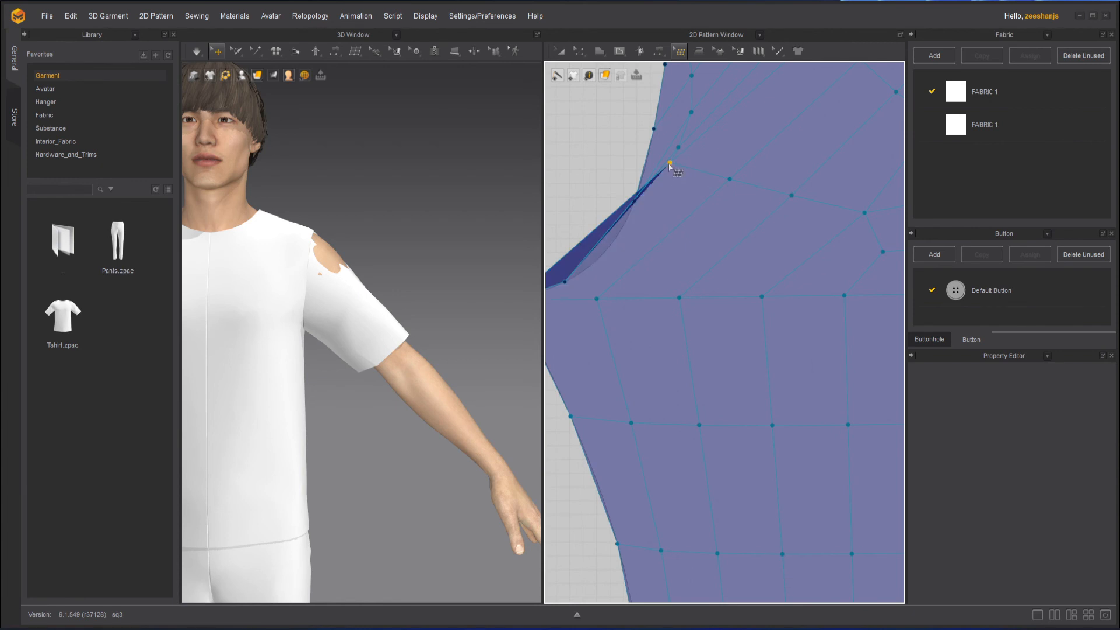
{"action": "left_click_drag", "start_coordinate": [669, 164], "coordinate": [652, 222]}
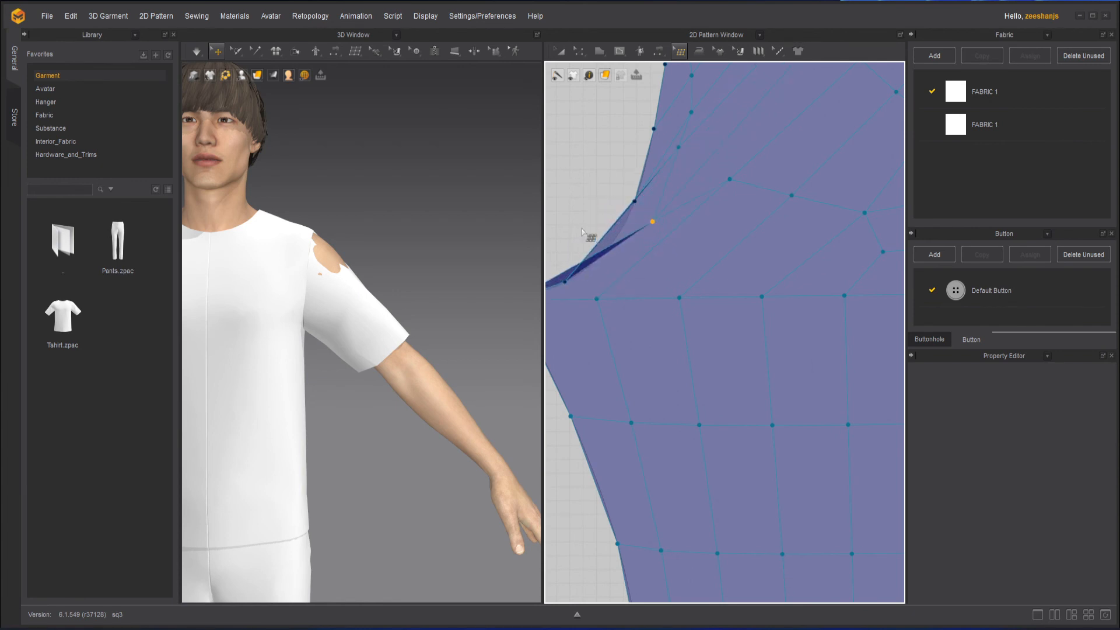
{"action": "right_click", "coordinate": [652, 222]}
{"action": "left_click", "coordinate": [682, 226]}
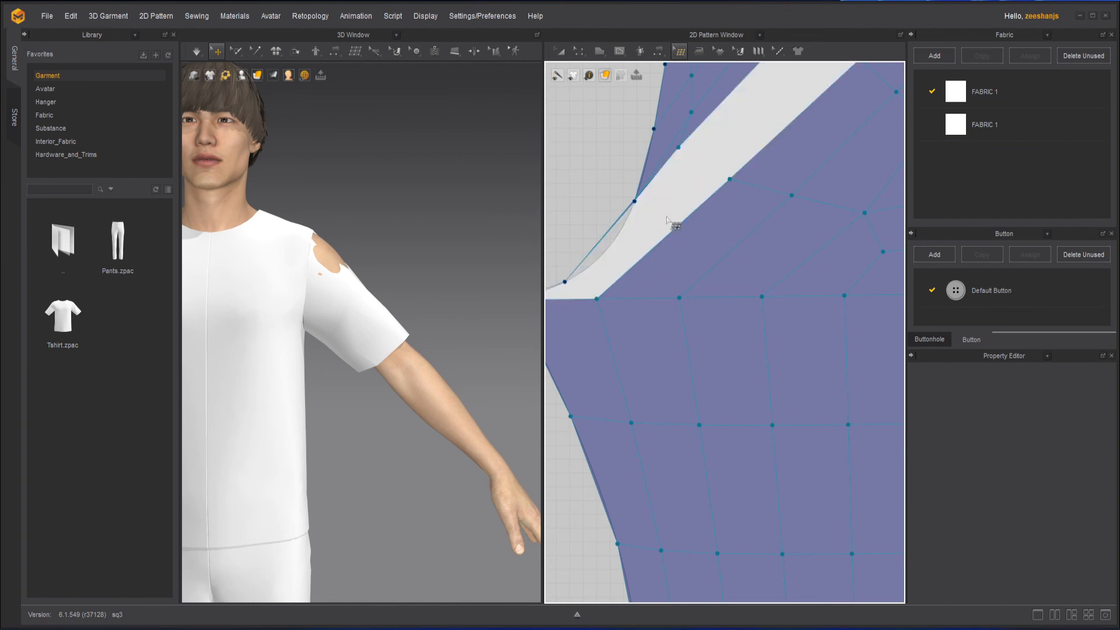
Undo the face deletion.
{"action": "scroll", "coordinate": [680, 194], "scroll_direction": "down", "scroll_amount": 3}
{"action": "scroll", "coordinate": [680, 195], "scroll_direction": "up", "scroll_amount": 3}
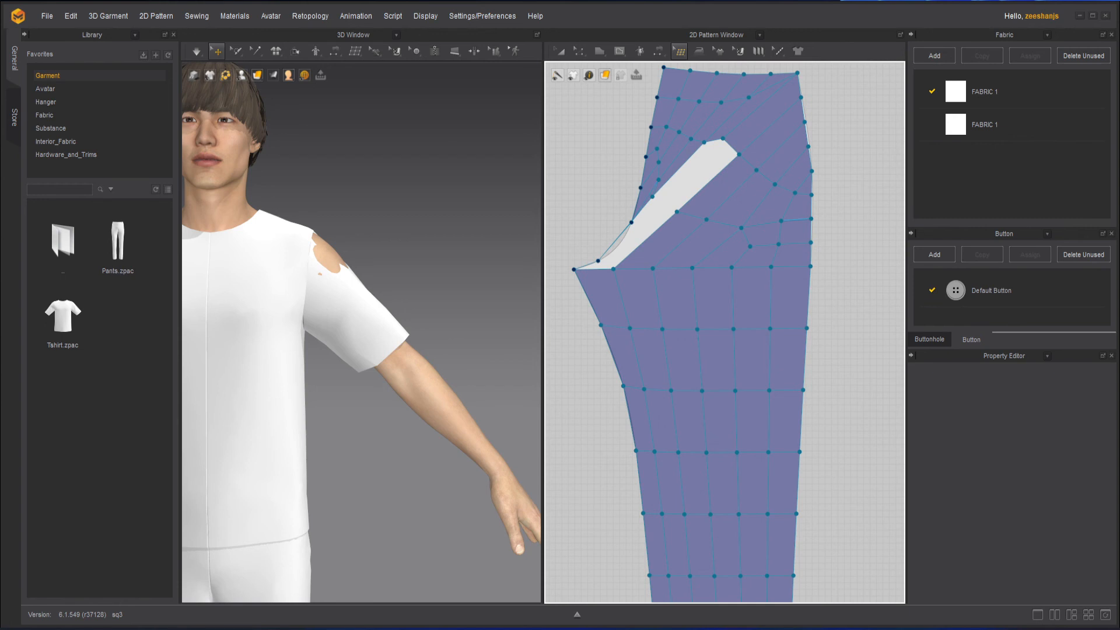
{"action": "key", "text": "ctrl+z"}
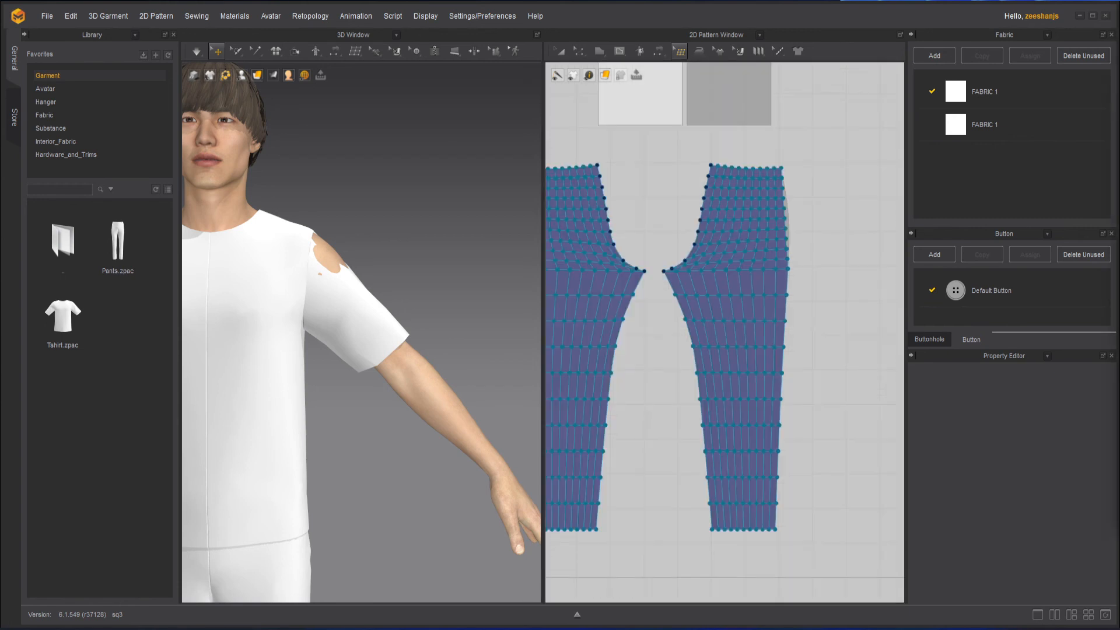
Remesh (duplicate) the right pant piece and move the duplicated pattern out beside the original pants.
{"action": "right_click", "coordinate": [741, 231]}
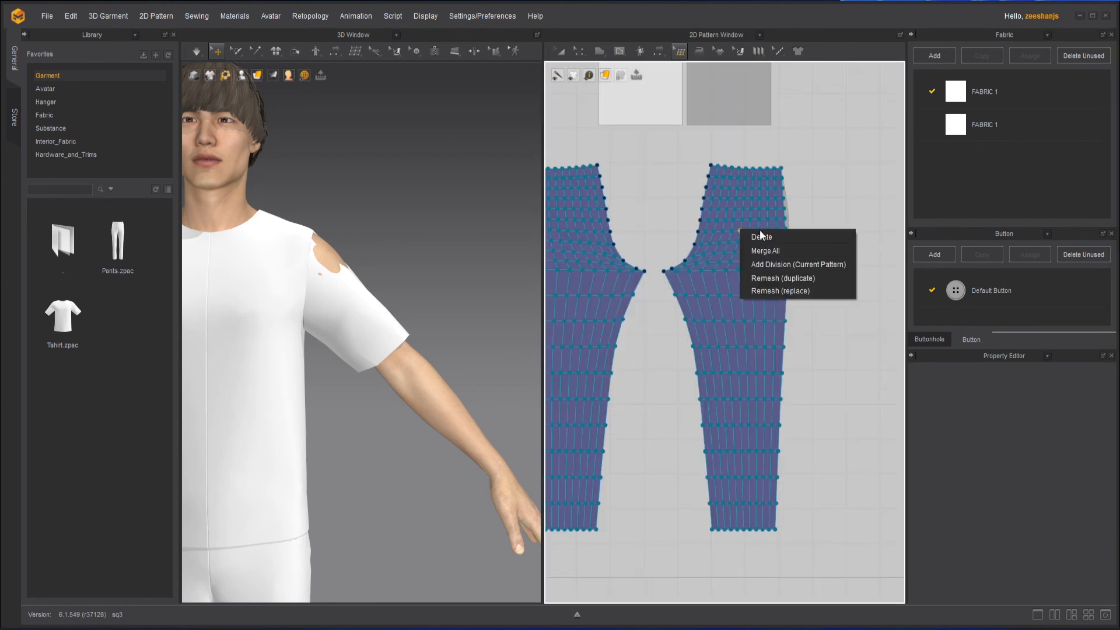
{"action": "left_click", "coordinate": [804, 281]}
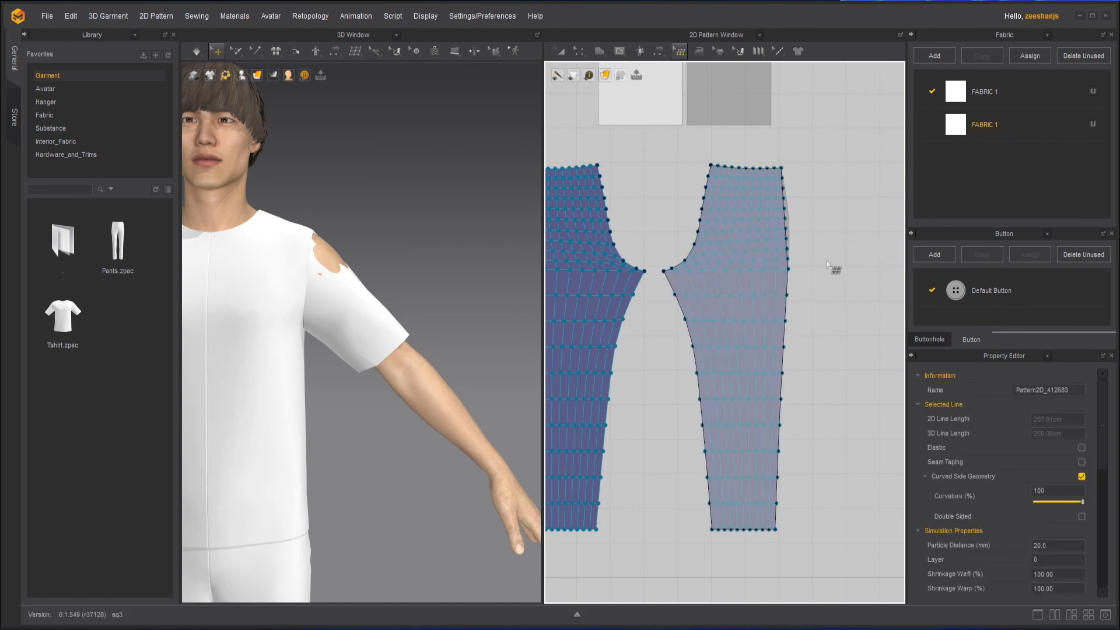
{"action": "left_click", "coordinate": [568, 52]}
{"action": "left_click_drag", "start_coordinate": [750, 259], "coordinate": [846, 259]}
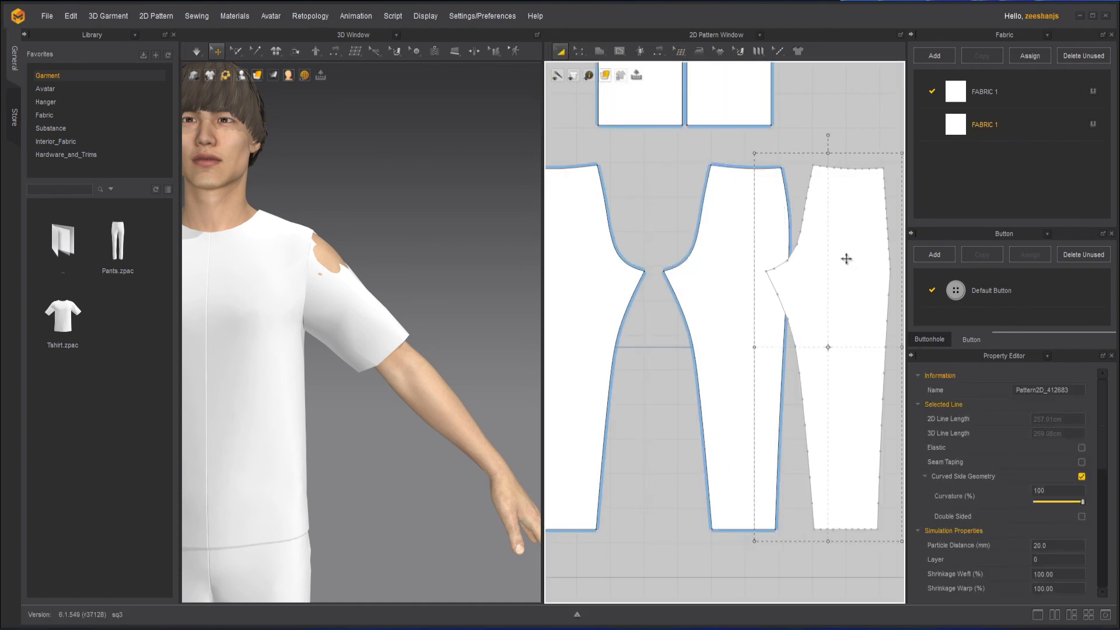
{"action": "scroll", "coordinate": [846, 259], "scroll_direction": "down", "scroll_amount": 4}
{"action": "middle_click_drag", "start_coordinate": [810, 276], "coordinate": [744, 282]}
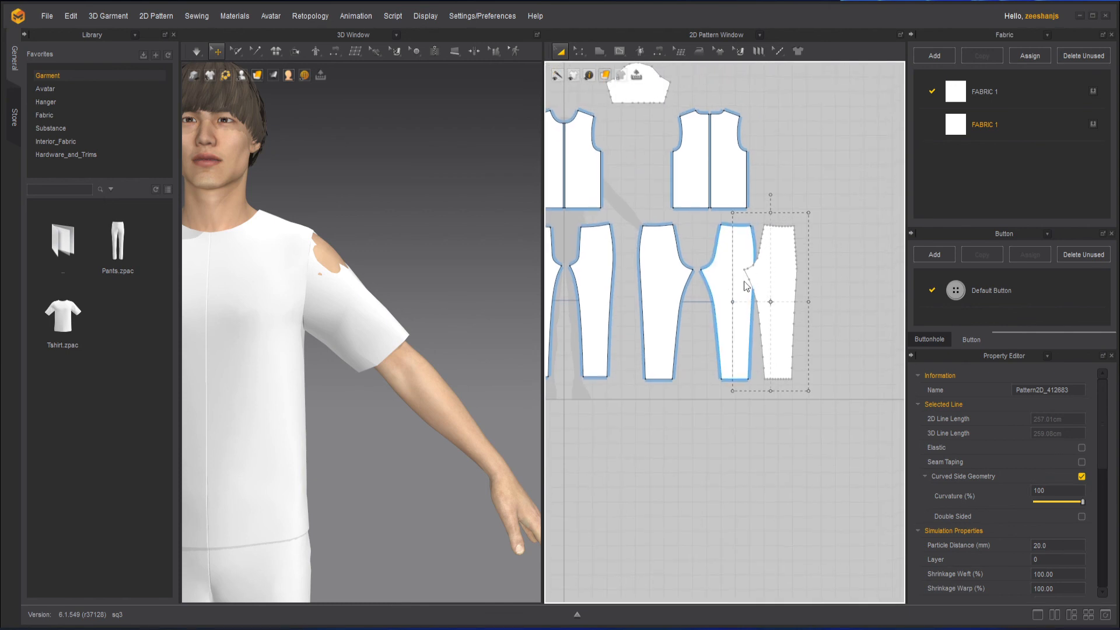
{"action": "scroll", "coordinate": [745, 286], "scroll_direction": "up", "scroll_amount": 3}
{"action": "left_click_drag", "start_coordinate": [789, 282], "coordinate": [838, 281]}
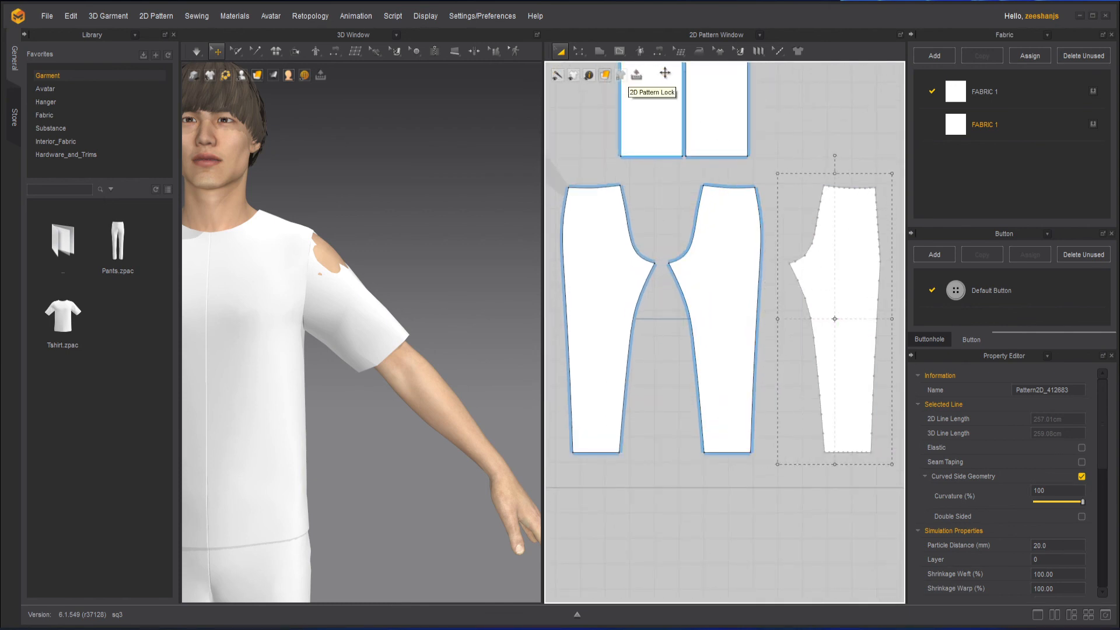
{"action": "mouse_move", "coordinate": [618, 51]}
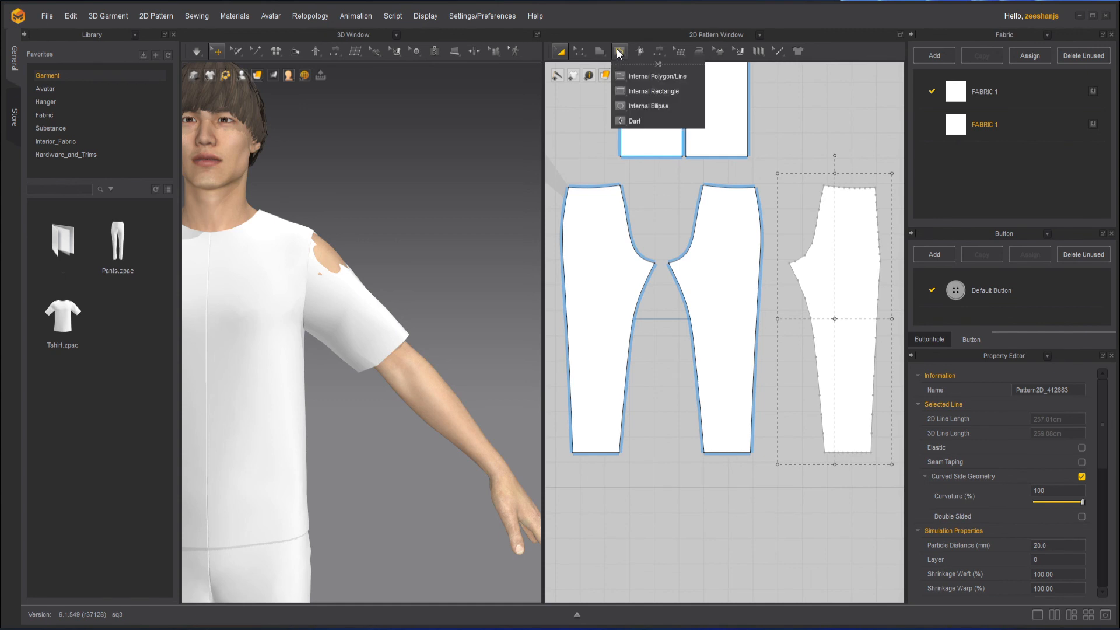
{"action": "mouse_move", "coordinate": [607, 77]}
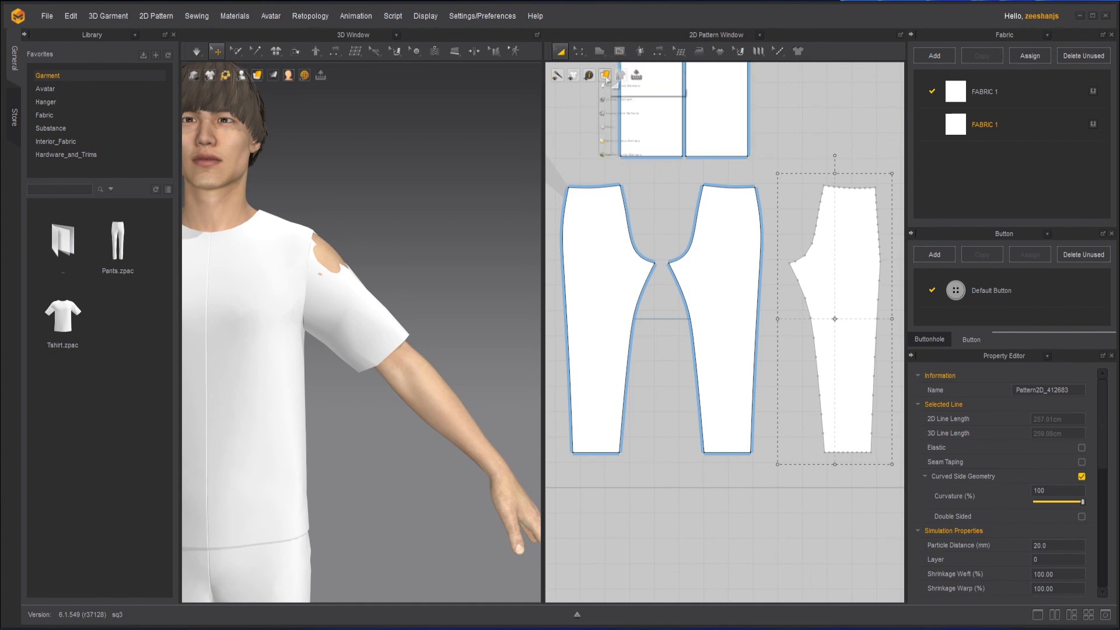
{"action": "left_click", "coordinate": [625, 101]}
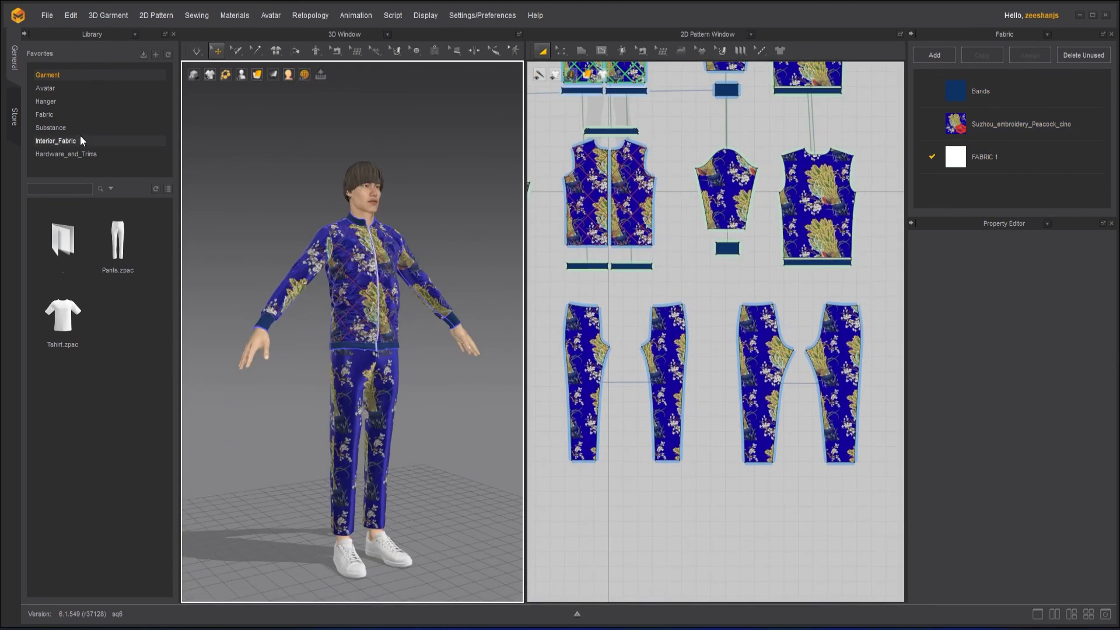
{"action": "right_click_drag", "start_coordinate": [408, 397], "coordinate": [446, 397]}
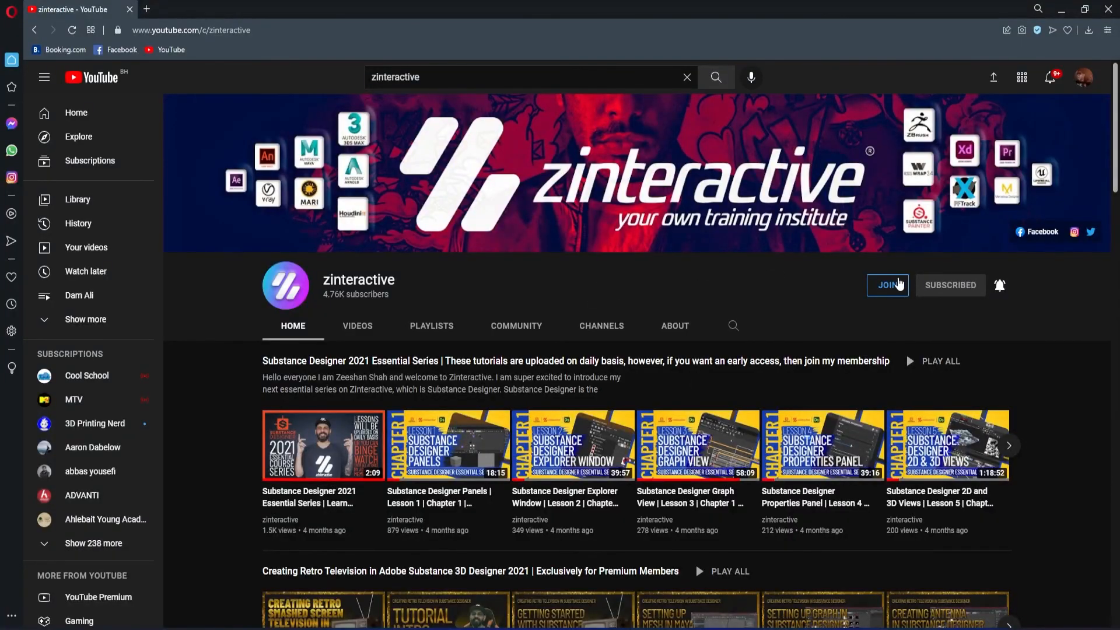
{"action": "left_click", "coordinate": [899, 284]}
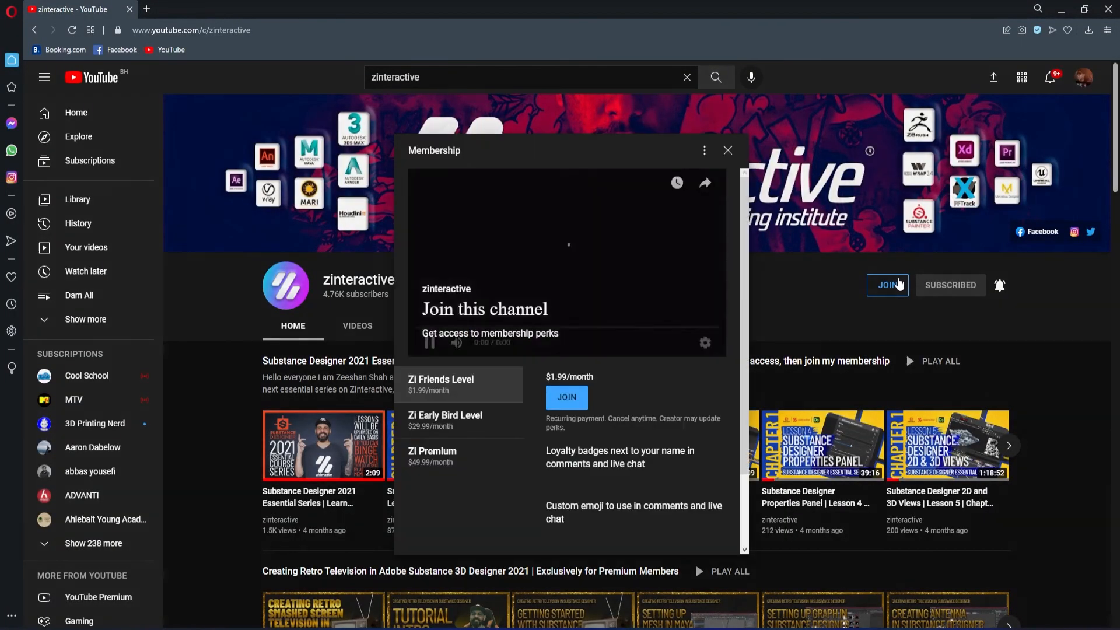
{"action": "left_click", "coordinate": [490, 428]}
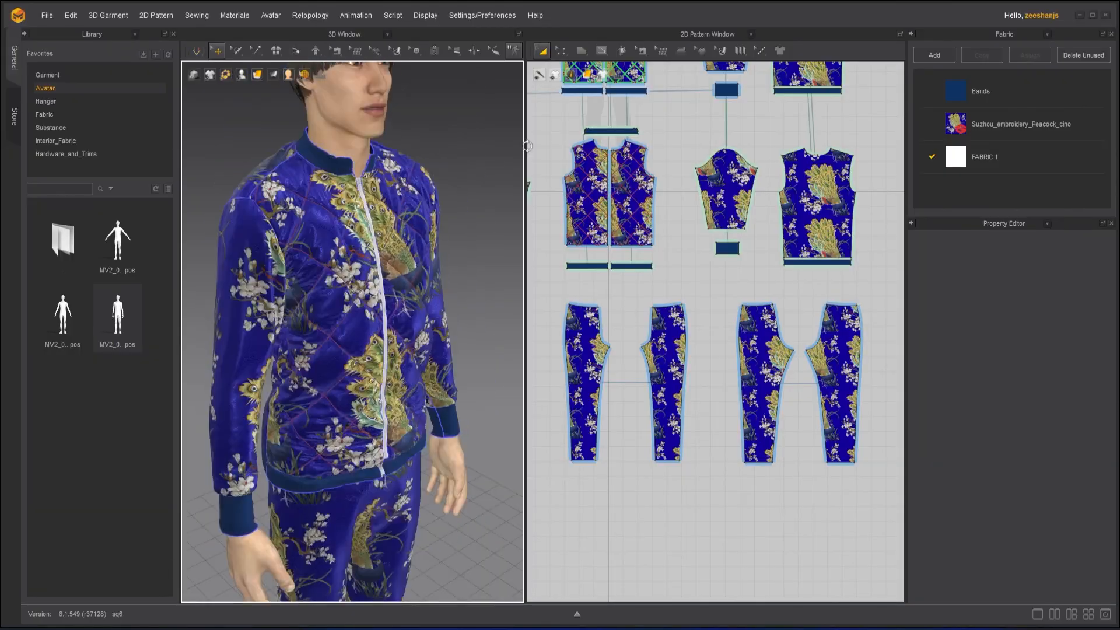
Load the floral2.sbsar Substance file as a fabric and apply it to the pant patterns.
{"action": "scroll", "coordinate": [463, 250], "scroll_direction": "down", "scroll_amount": 5}
{"action": "left_click", "coordinate": [1040, 298]}
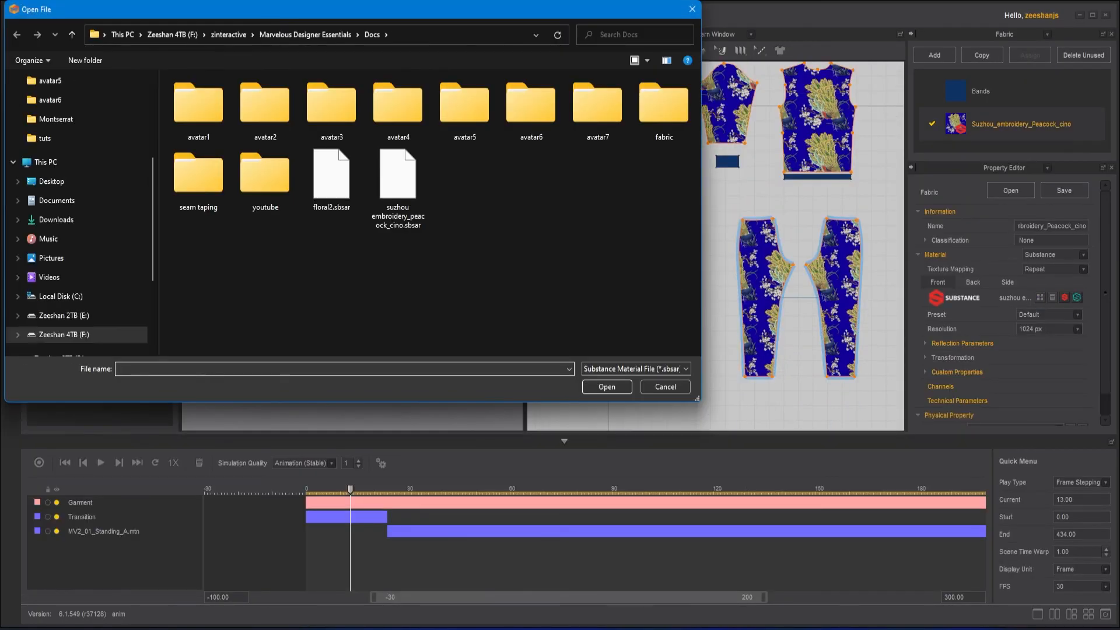
{"action": "left_click", "coordinate": [335, 175]}
{"action": "left_click", "coordinate": [618, 387]}
{"action": "left_click", "coordinate": [554, 337]}
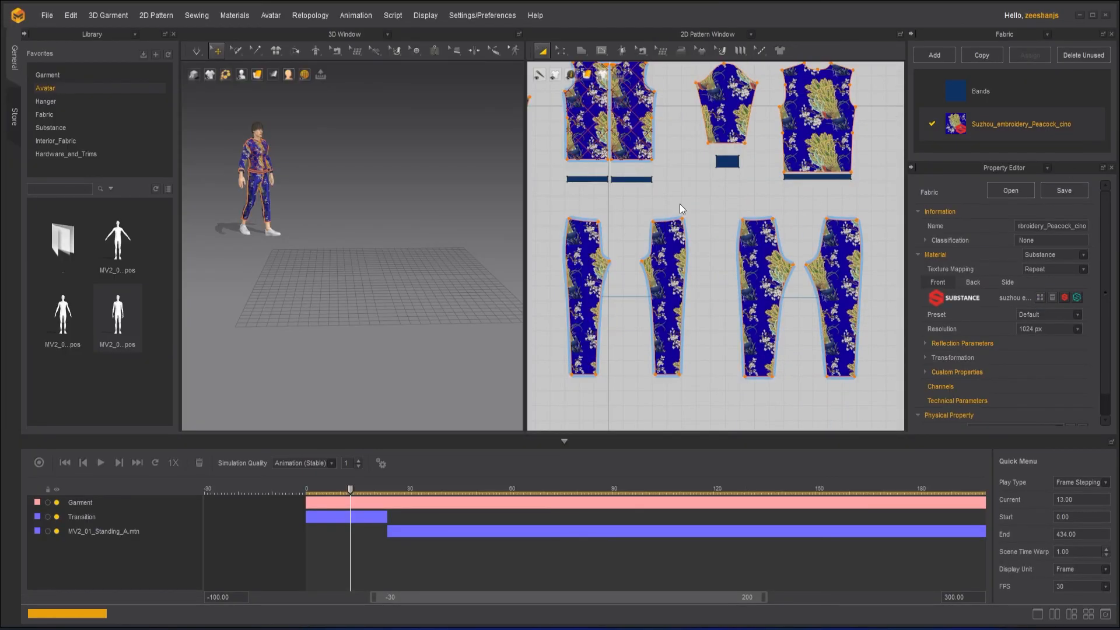
{"action": "scroll", "coordinate": [681, 209], "scroll_direction": "down", "scroll_amount": 3}
{"action": "scroll", "coordinate": [658, 116], "scroll_direction": "up", "scroll_amount": 3}
{"action": "left_click", "coordinate": [548, 193]}
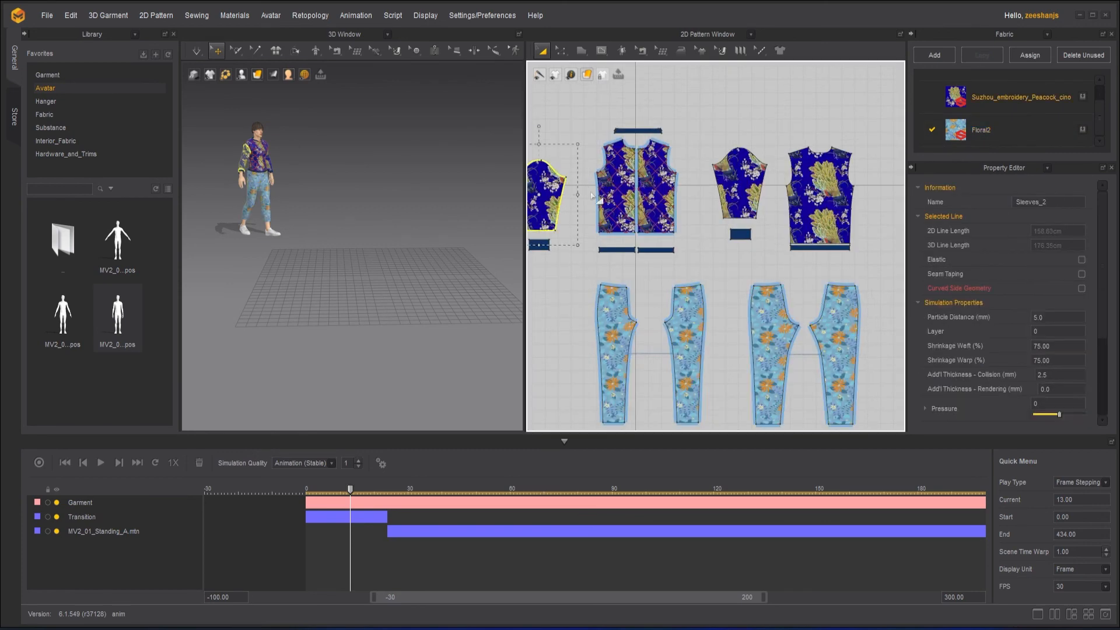